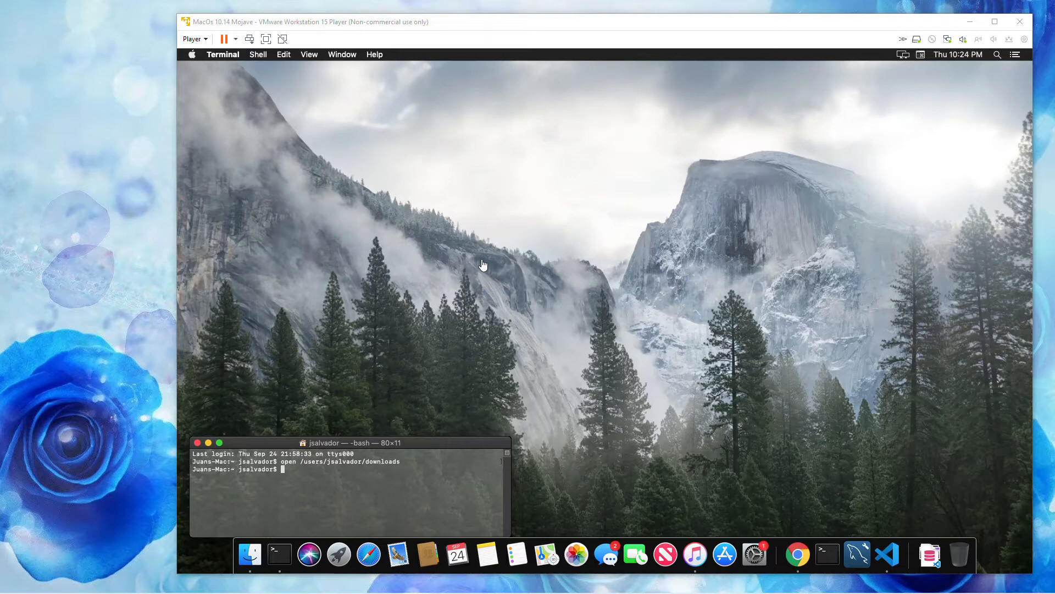
- Open the Downloads folder from Terminal by rerunning the previous open command
left_click(397, 494)
key("Up")
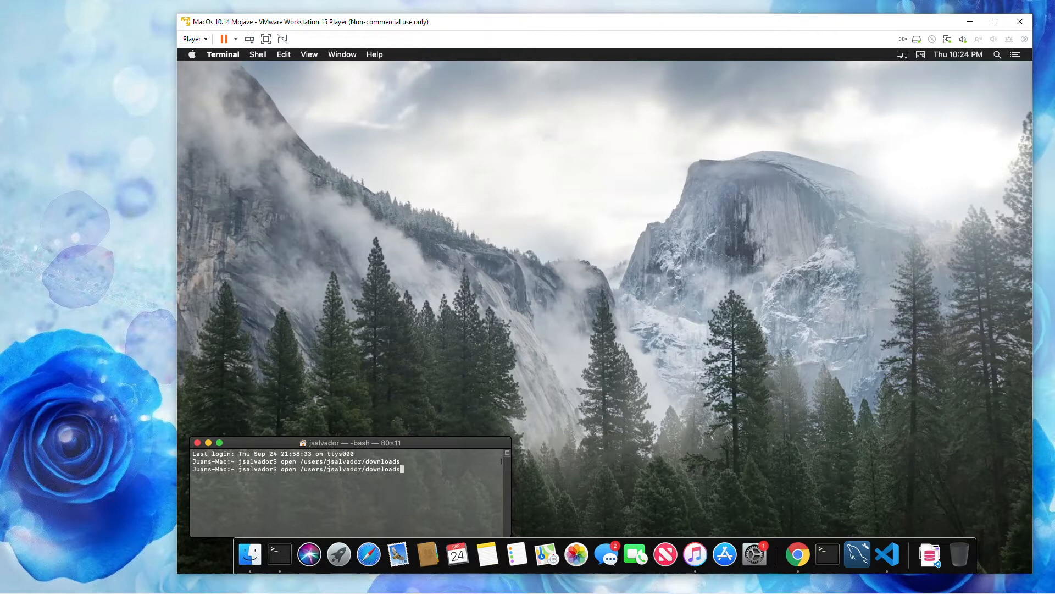
key("Return")
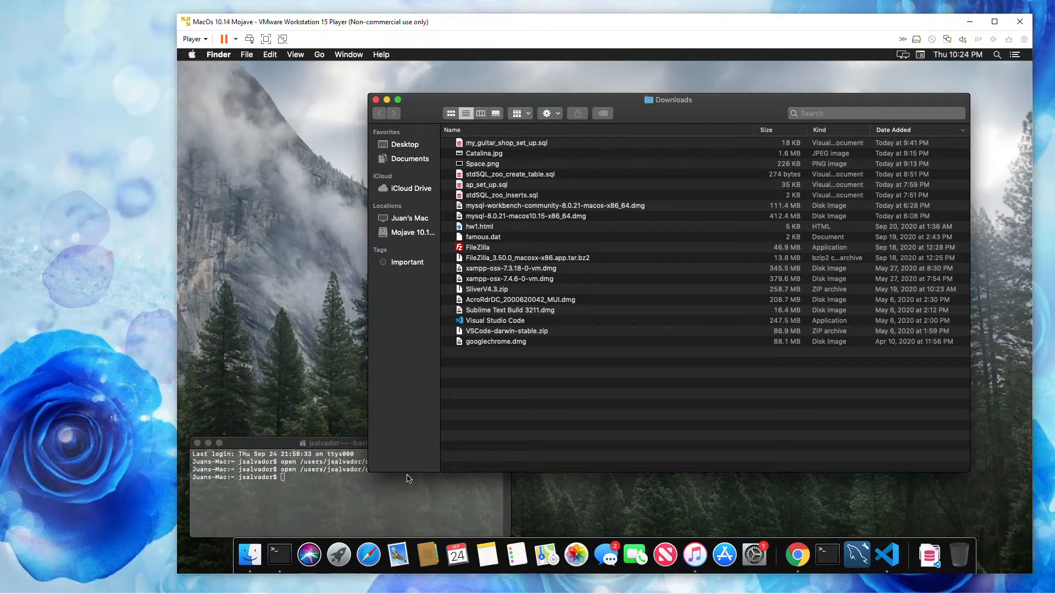
- Look at the mysql-8.0.21 and mysql-workbench-community-8.0.21 disk images in Downloads and close the folder window
left_click(489, 216)
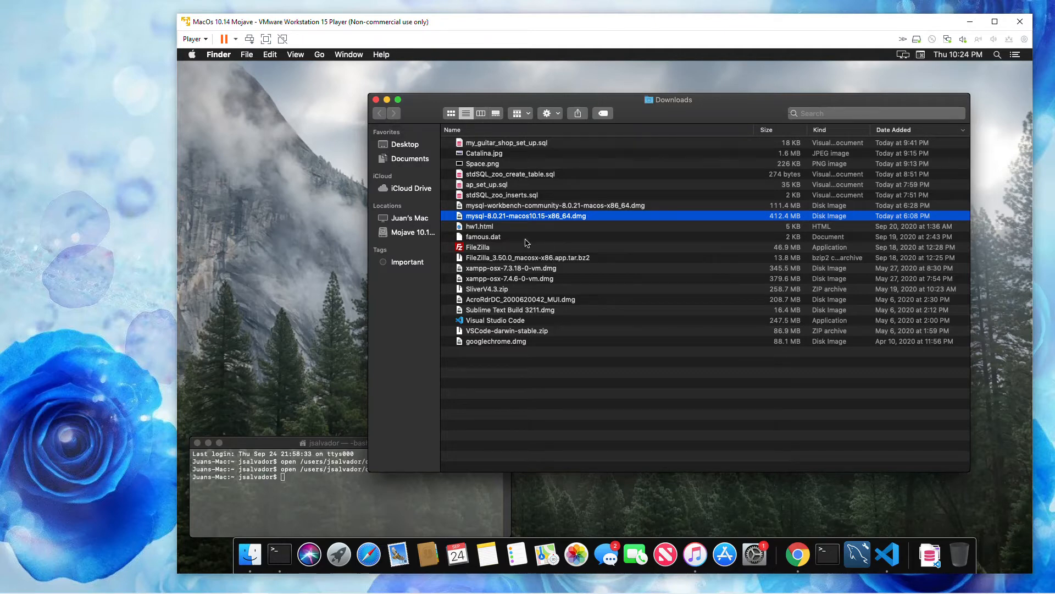
left_click(517, 207)
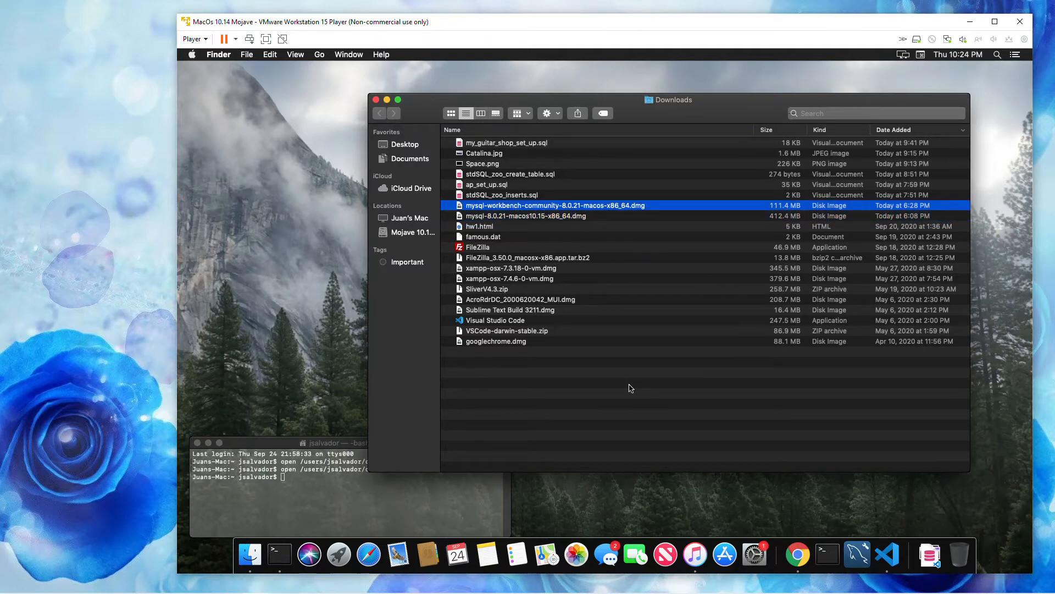
left_click(526, 218)
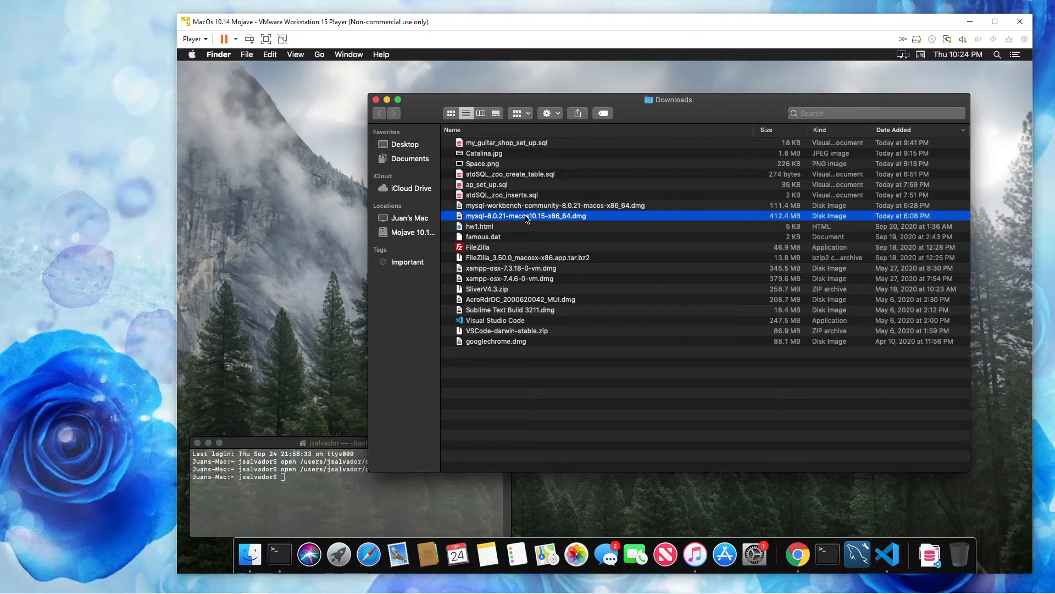
left_click(517, 206)
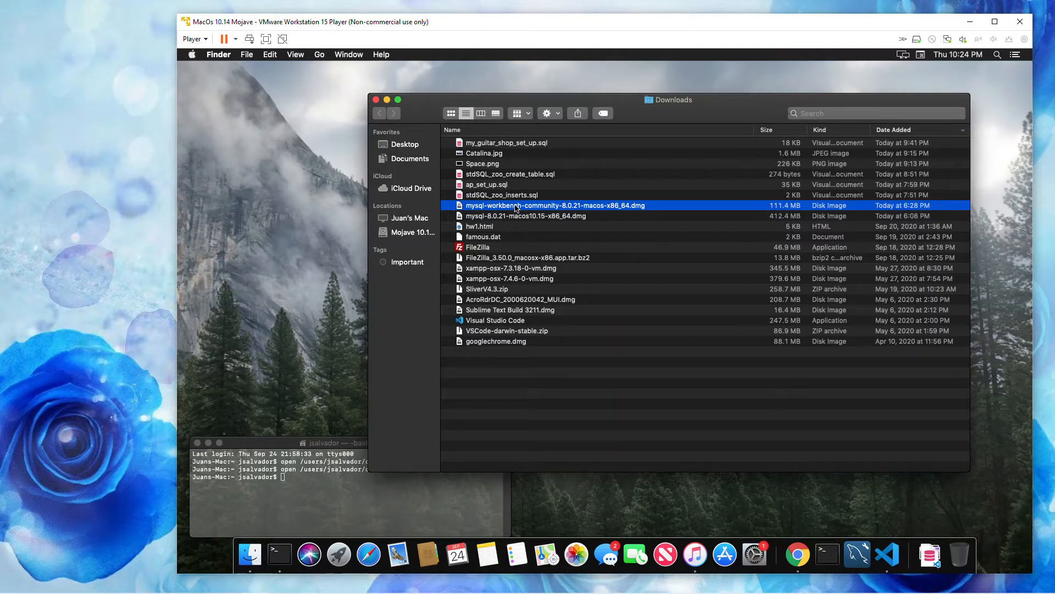
left_click(376, 100)
- Launch MySQL Workbench by rerunning its earlier command from the Terminal history
left_click(344, 489)
key("Up")
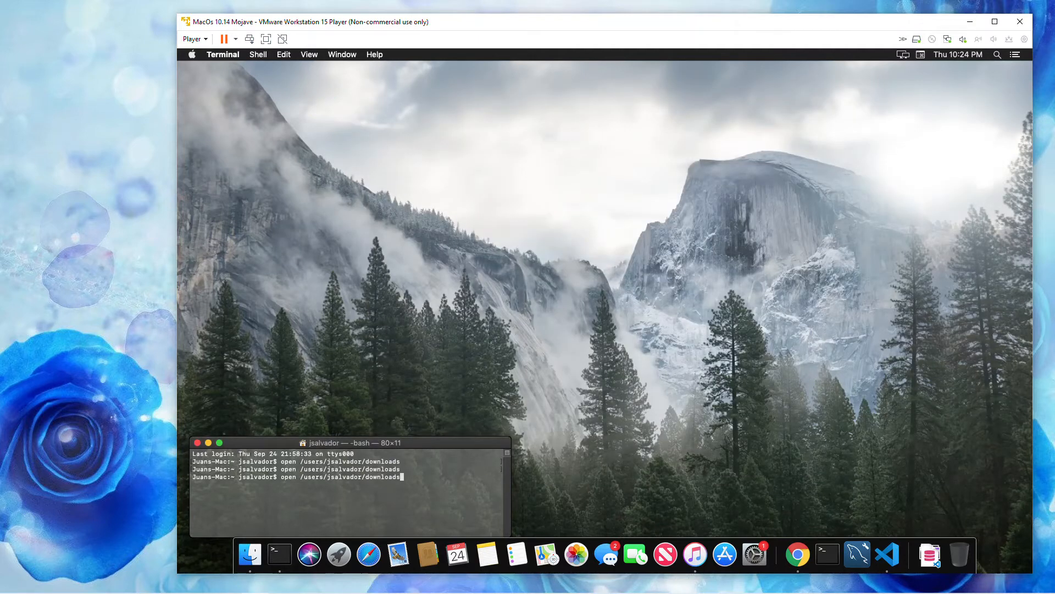
key("Up")
key("Up")
key("Up")
key("Return")
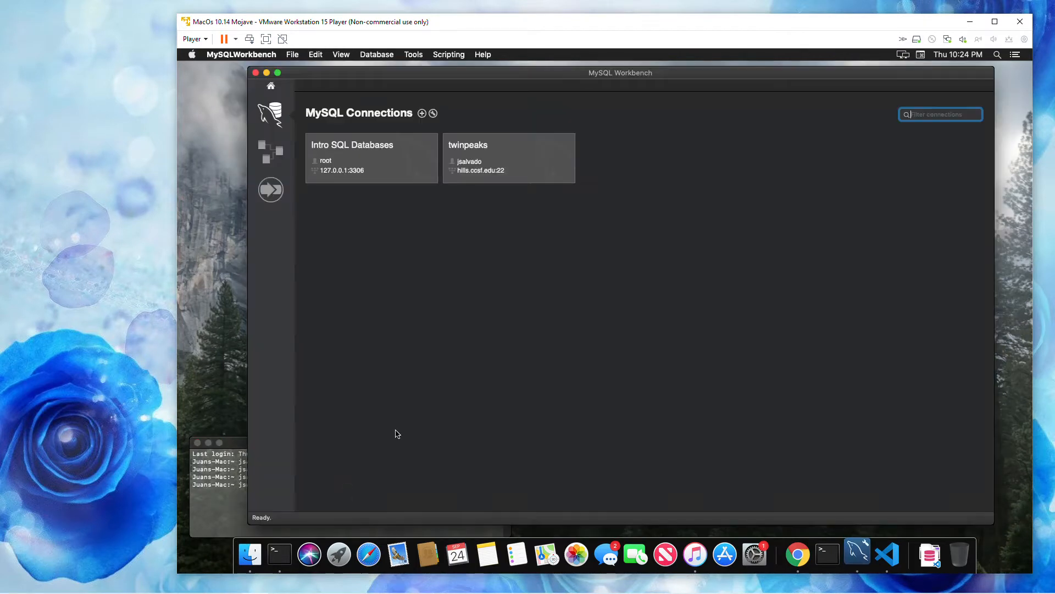
- Open the Intro SQL Databases connection for editing and check its connection name
right_click(397, 161)
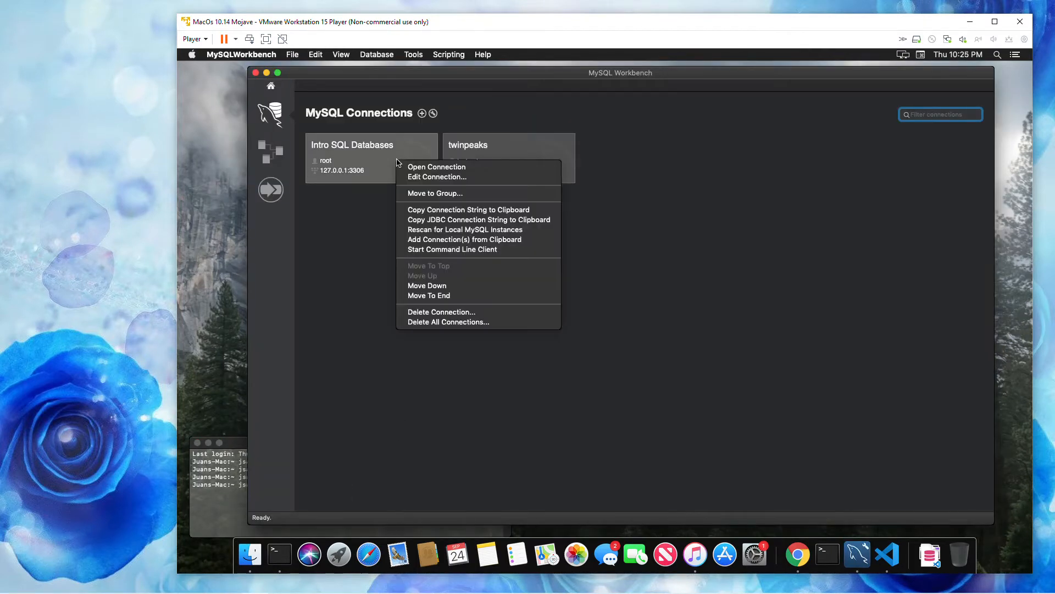
left_click(412, 177)
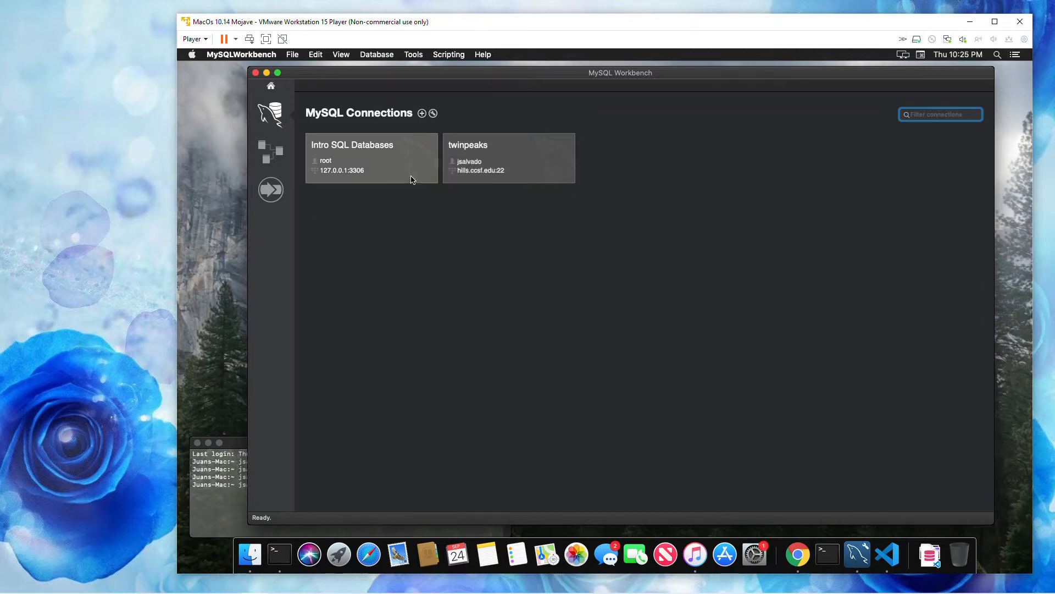
left_click_drag(518, 110, 537, 197)
left_click_drag(629, 213, 524, 224)
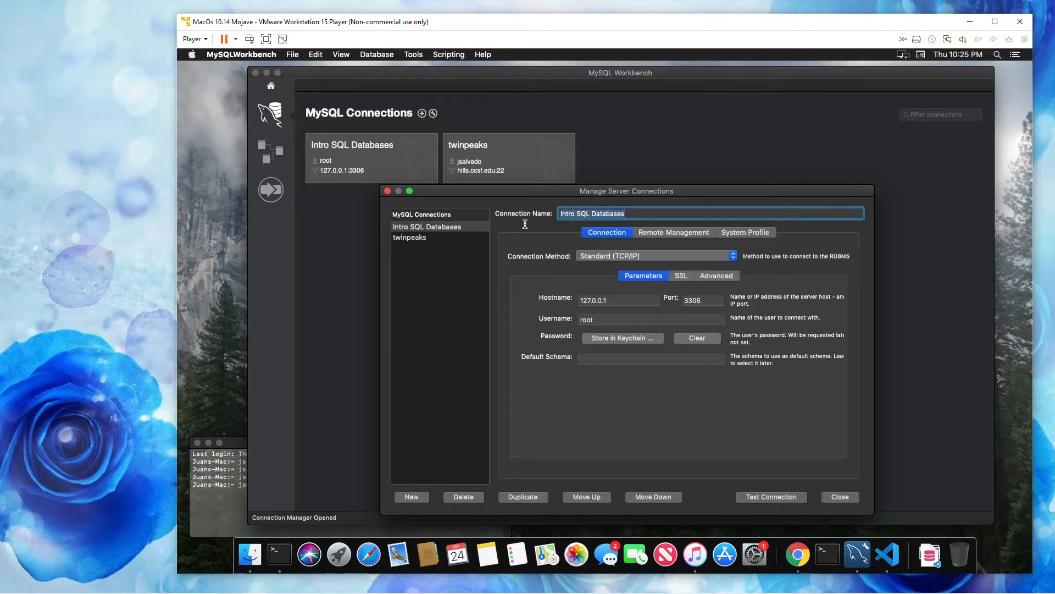
left_click(631, 216)
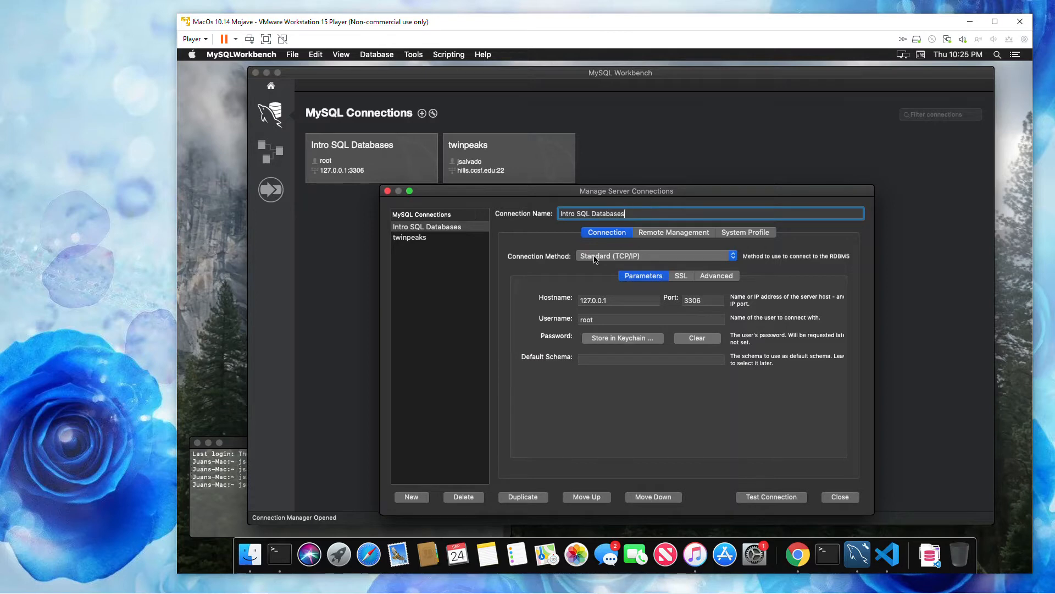
- Review the connection's hostname, port, username and keychain password prompt without storing a password
left_click(619, 301)
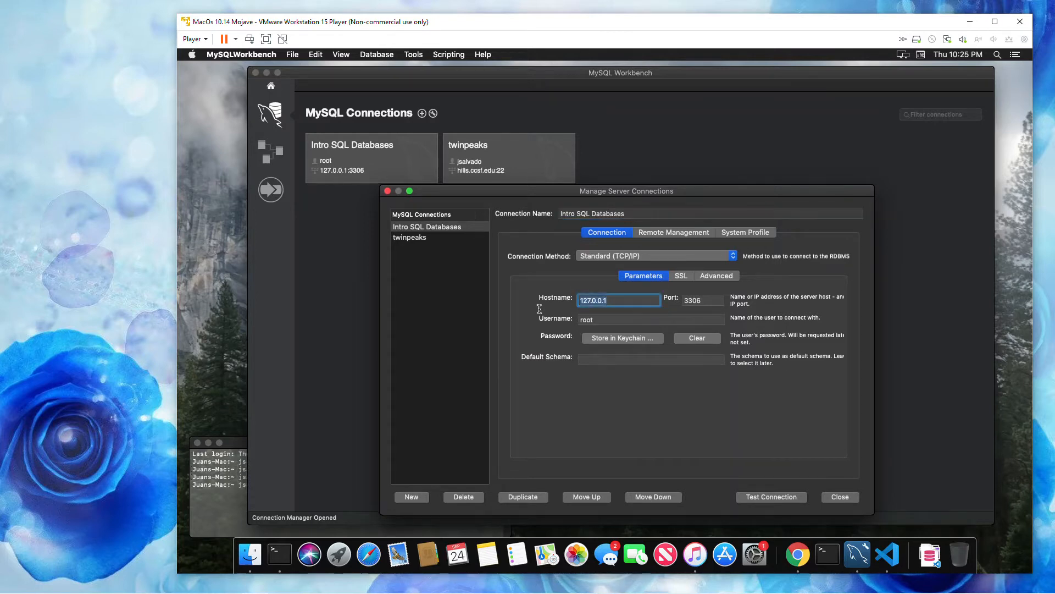
left_click(716, 300)
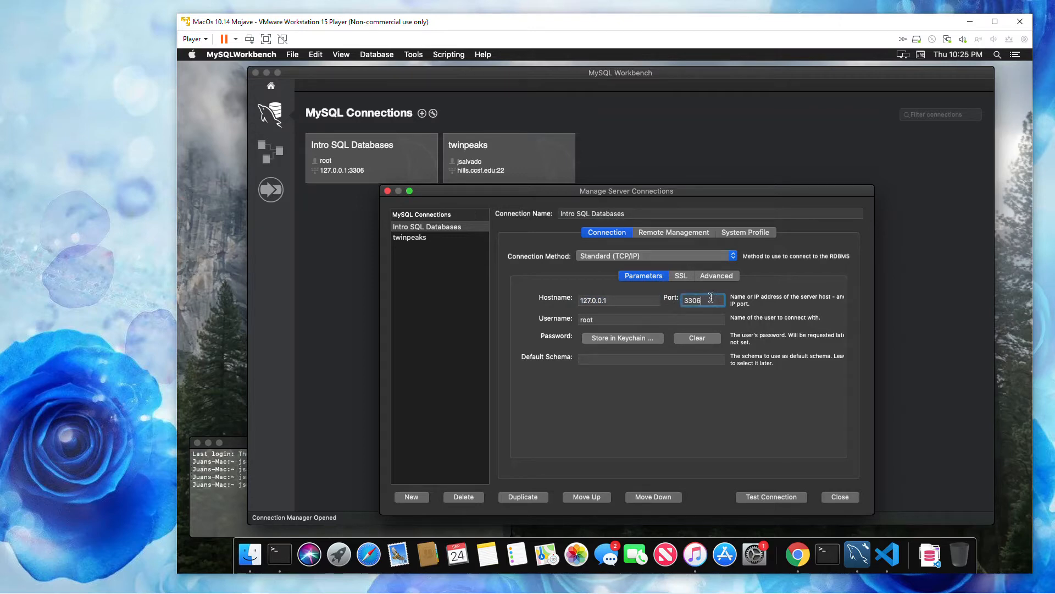
left_click(578, 321)
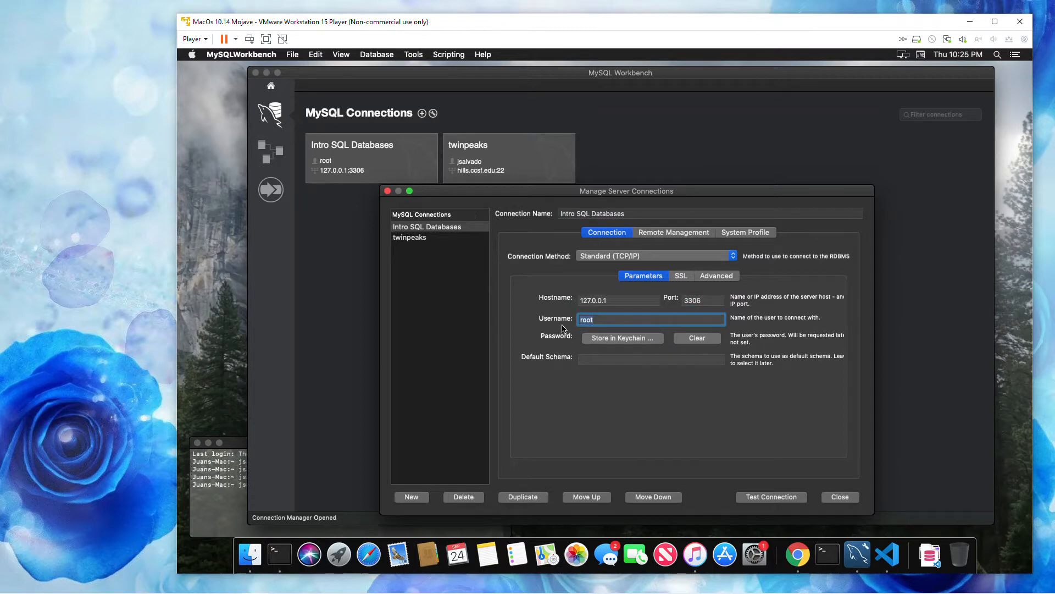
left_click(612, 342)
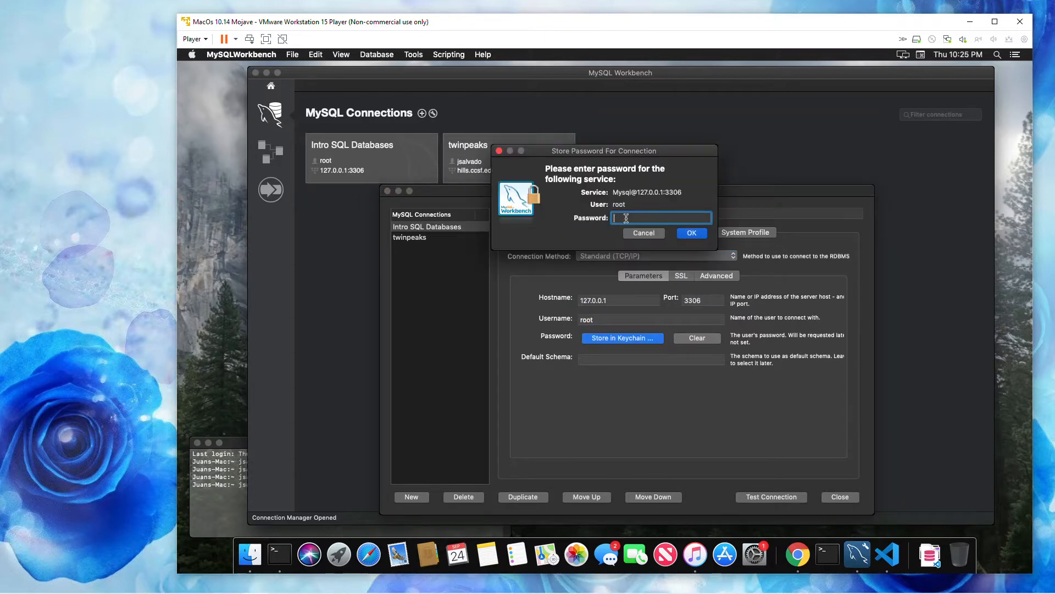
left_click(644, 233)
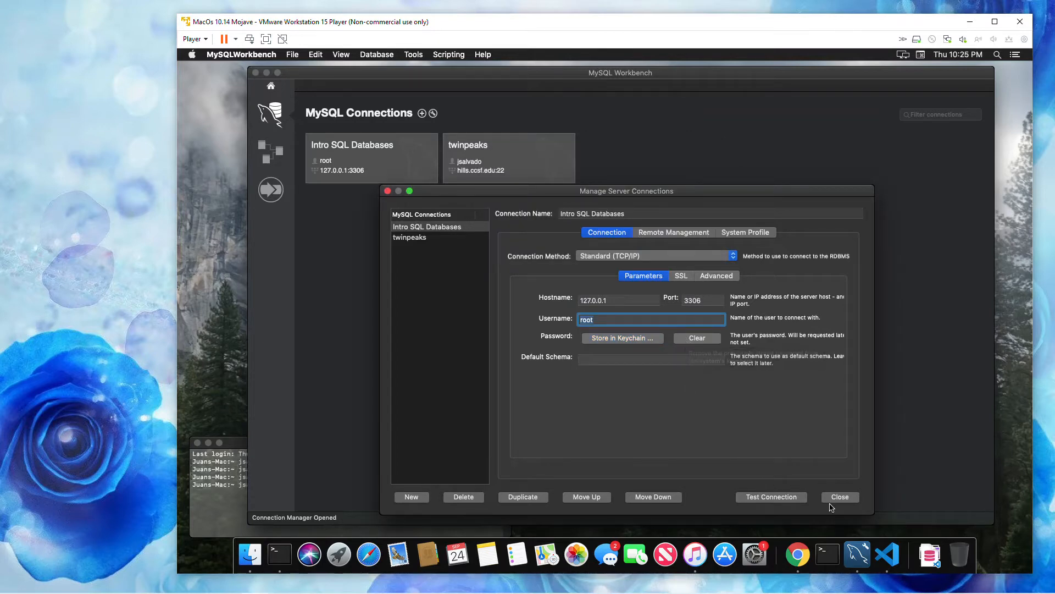
- Test the Intro SQL Databases connection and close the connection manager
left_click(765, 500)
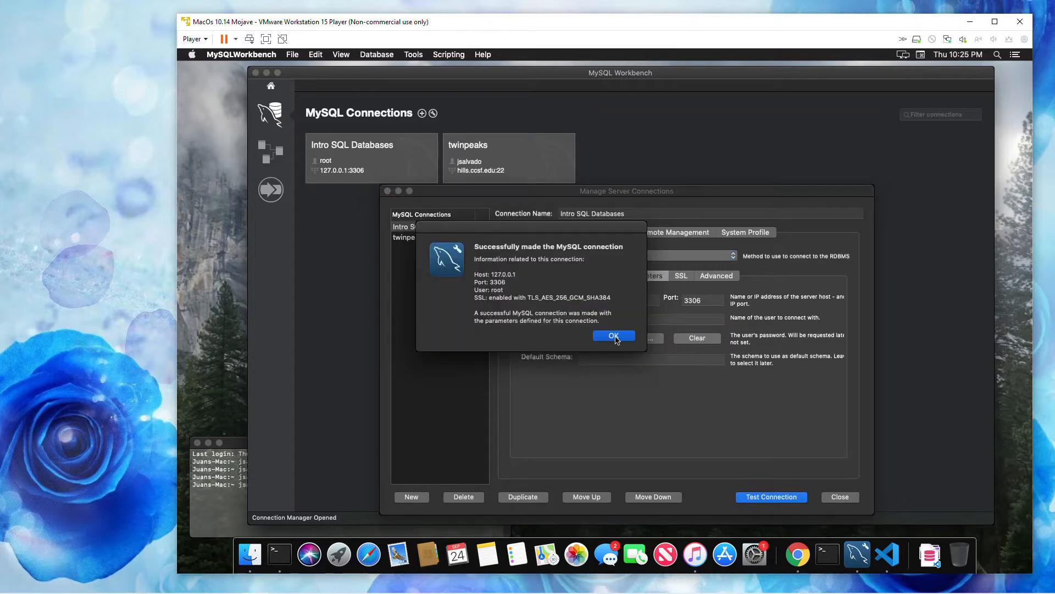
left_click(614, 337)
left_click(828, 496)
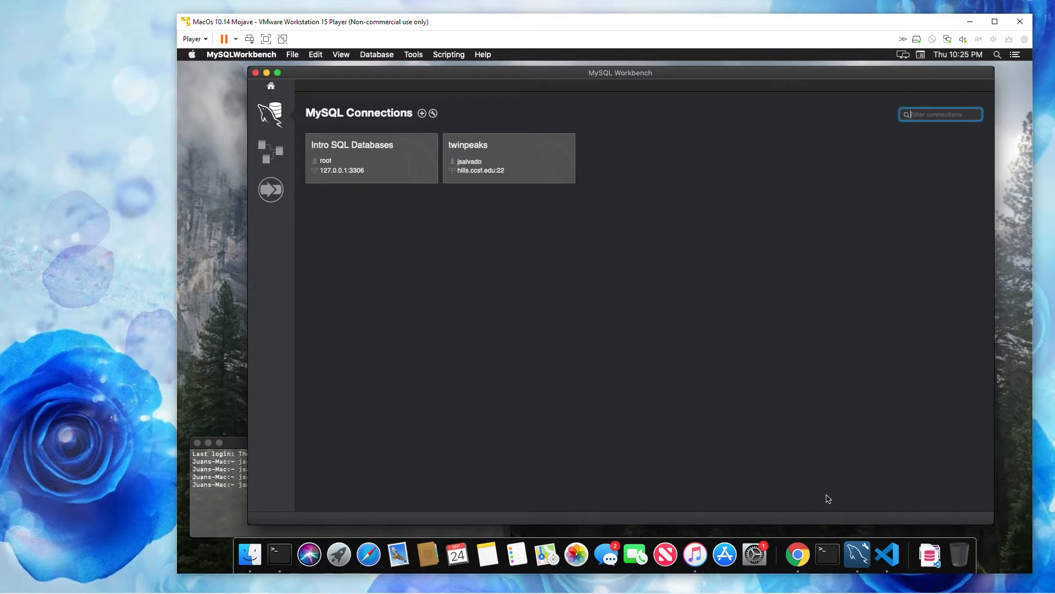
- Open the Intro SQL Databases connection and create a schema named intro_sql with the default character set and collation
left_click(379, 168)
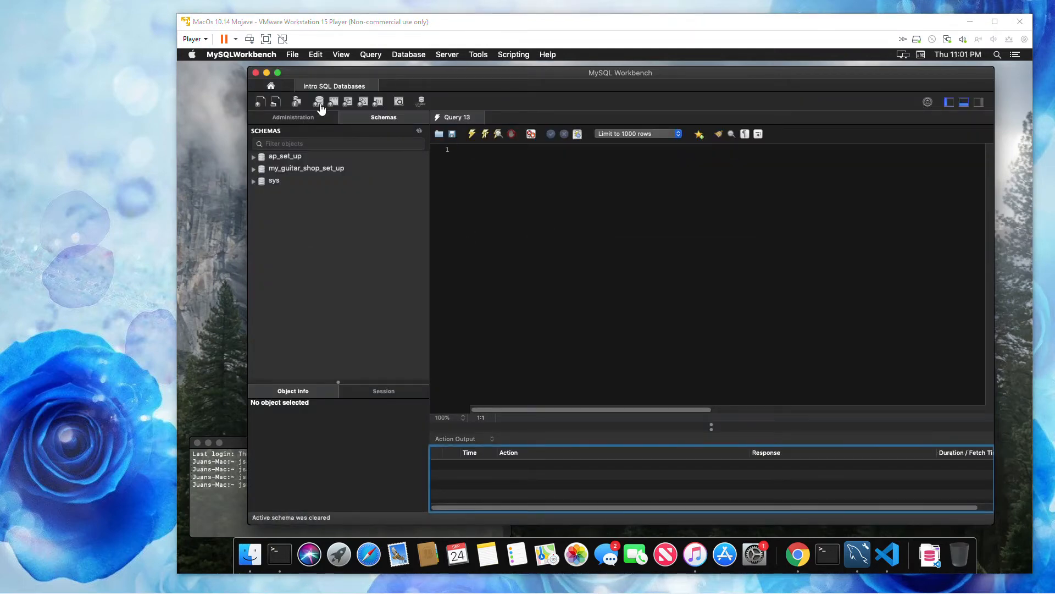
left_click(319, 104)
key("BackSpace")
type("int")
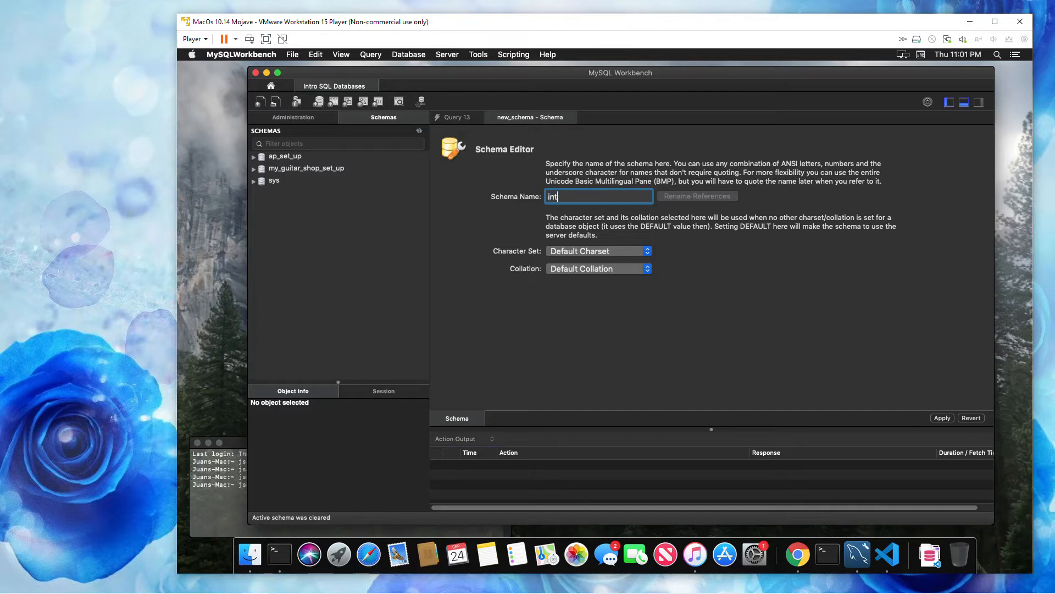
type("ro_sql")
left_click(941, 419)
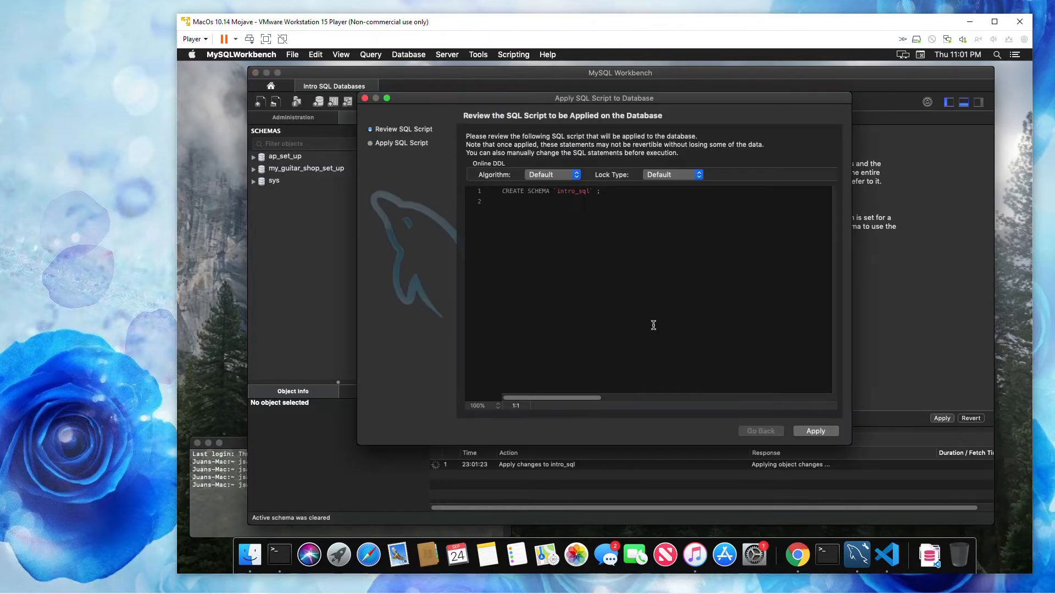
left_click(820, 432)
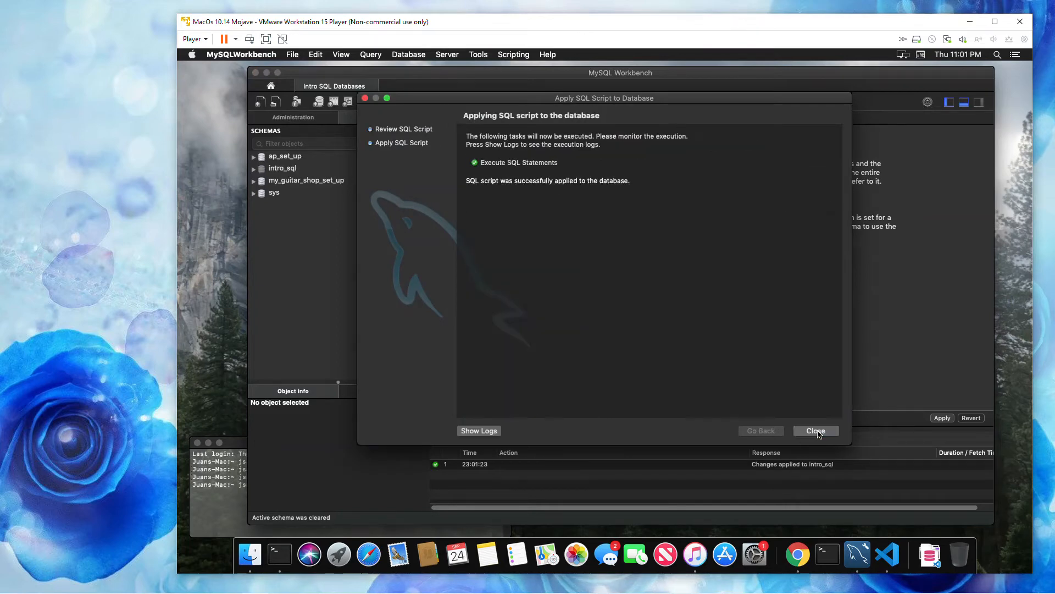
left_click(812, 430)
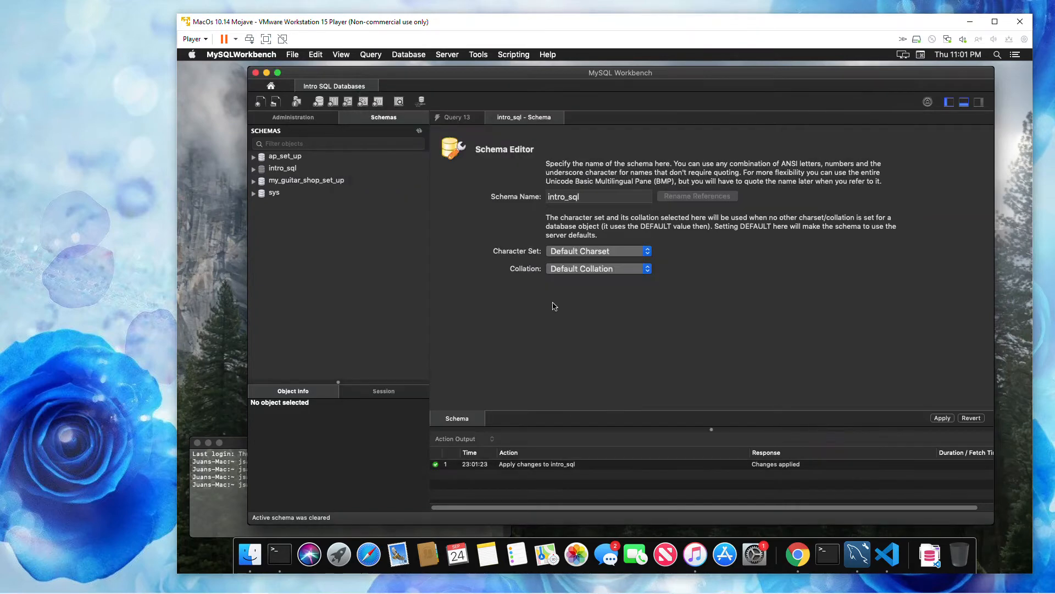
- Expand the intro_sql schema to show its object folders and close the schema editor
left_click(282, 169)
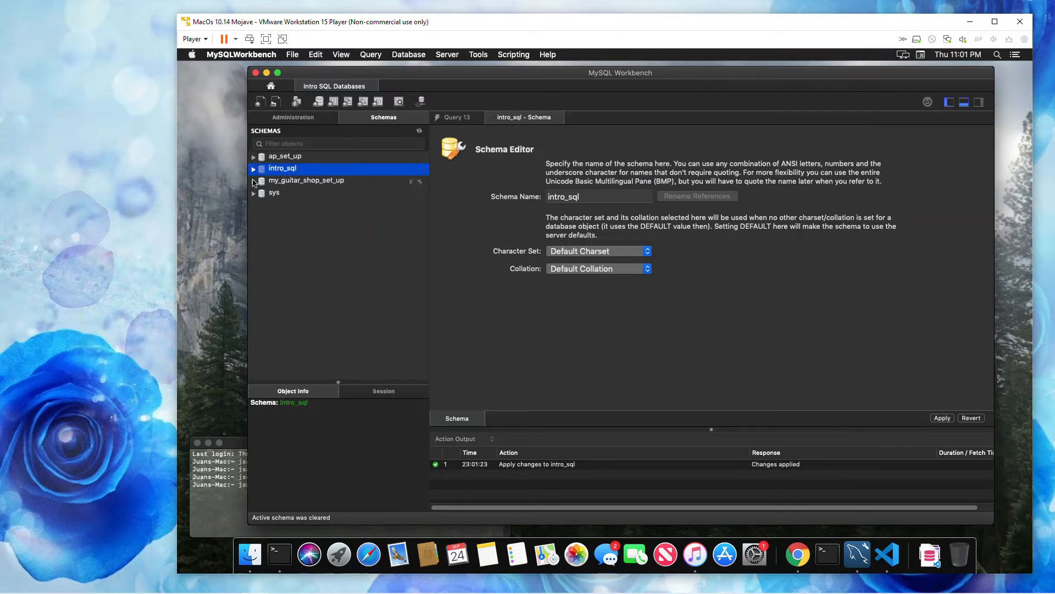
left_click(312, 181)
left_click(282, 169)
left_click(253, 169)
left_click(299, 183)
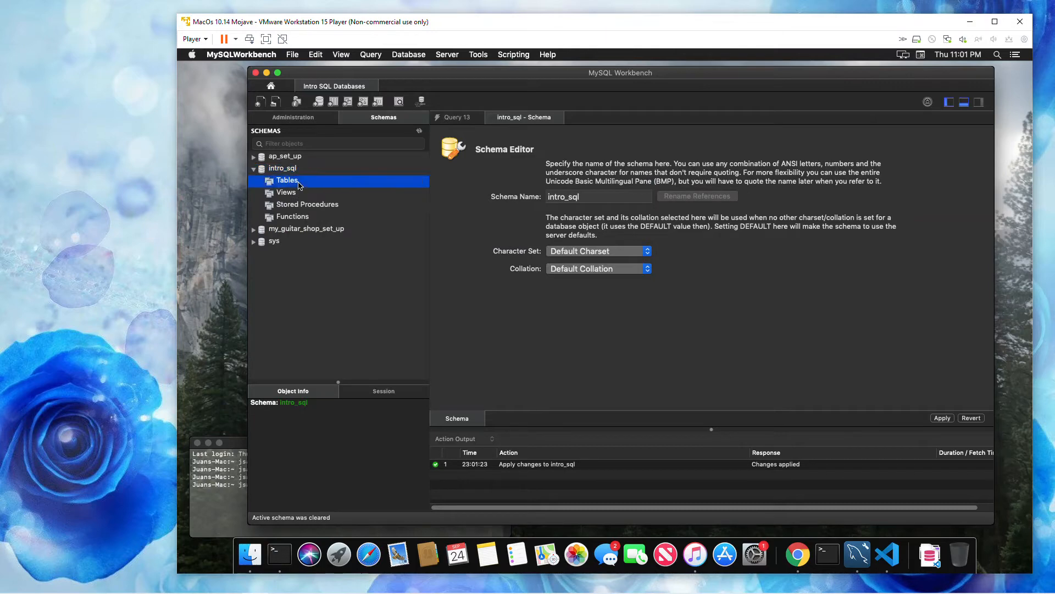
left_click(281, 169)
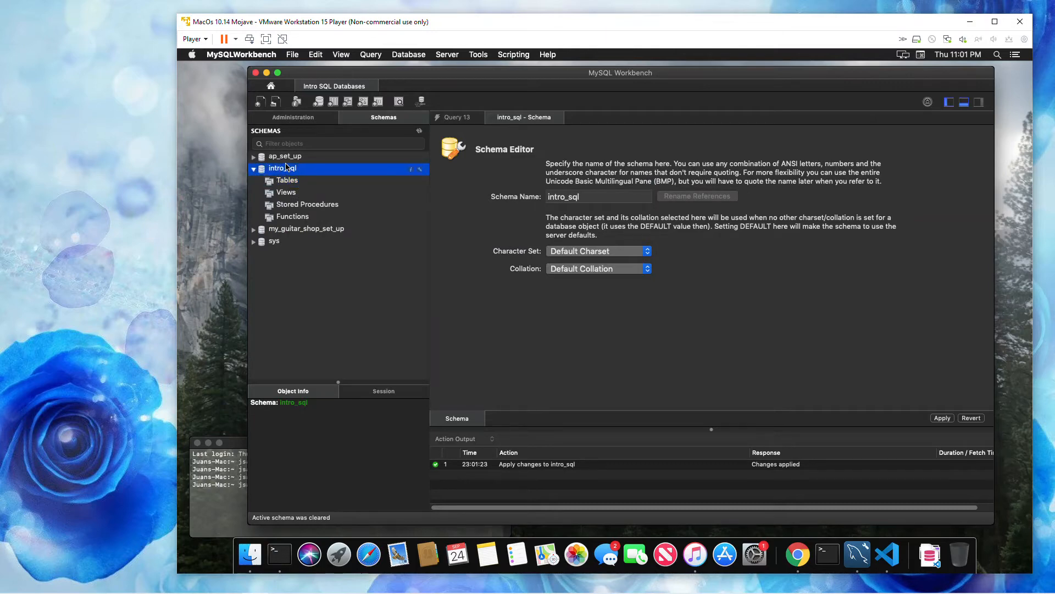
left_click(558, 118)
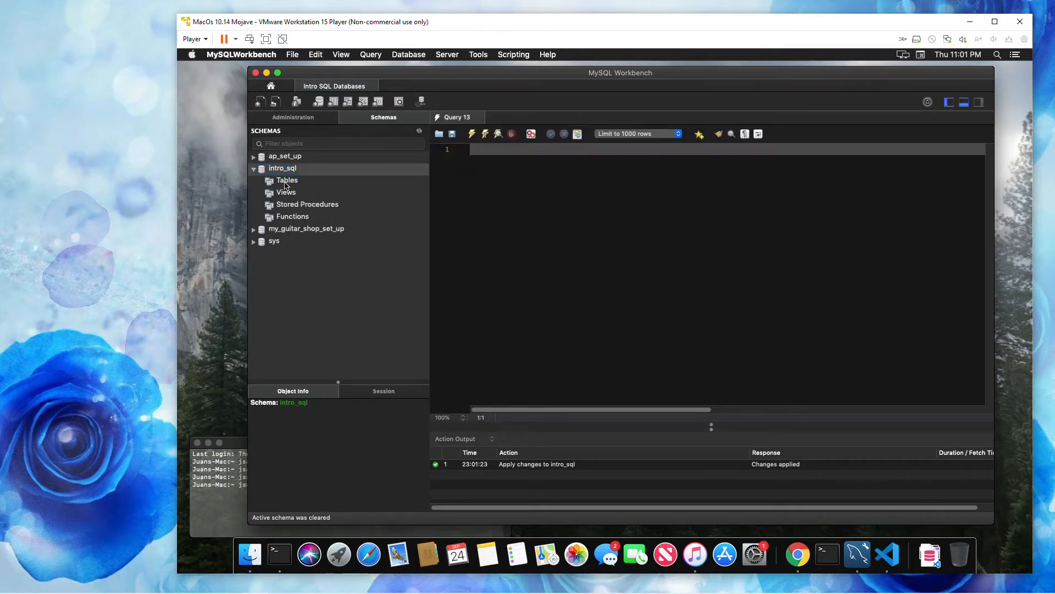
- Look at the table creation and data import options available for the Tables folder of intro_sql
left_click(284, 181)
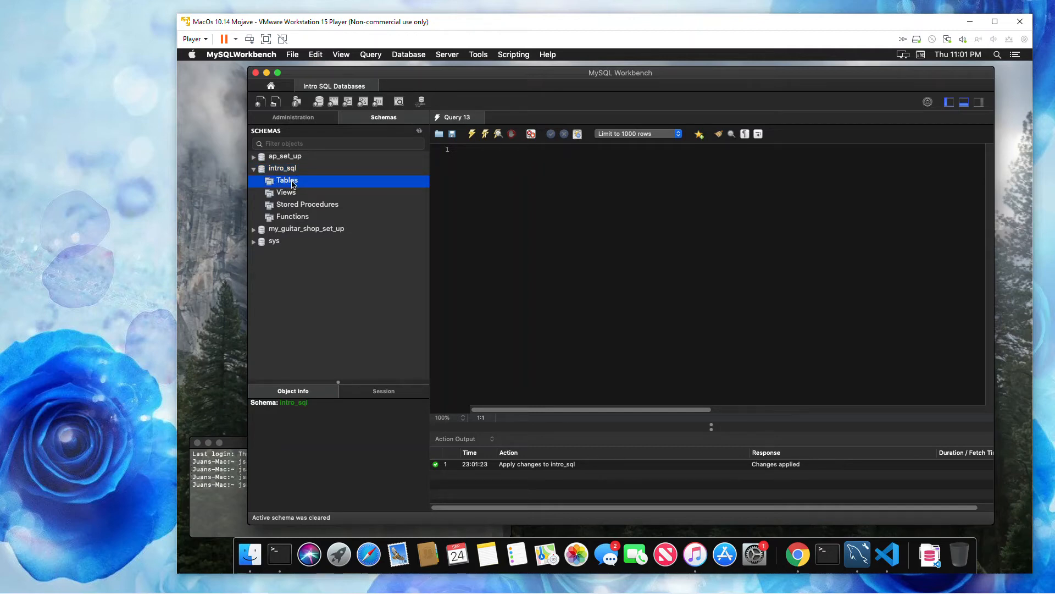
right_click(292, 184)
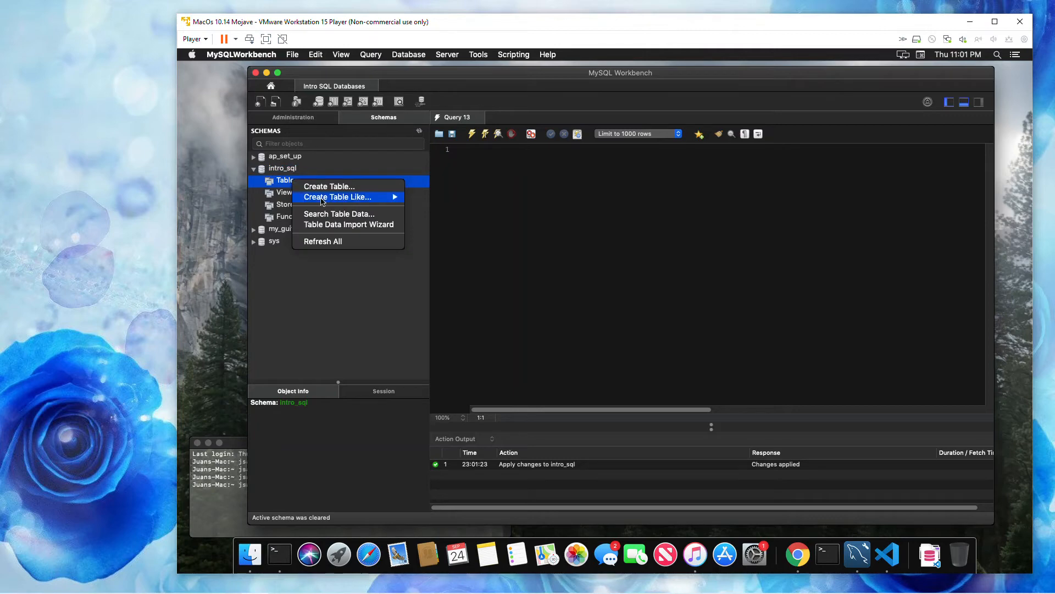
mouse_move(325, 202)
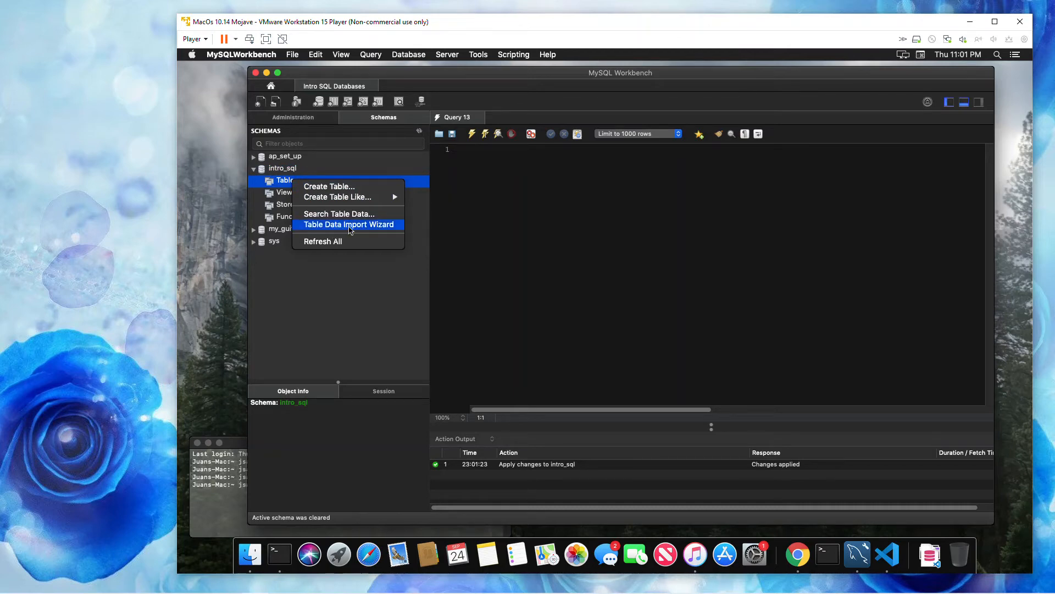
left_click(281, 182)
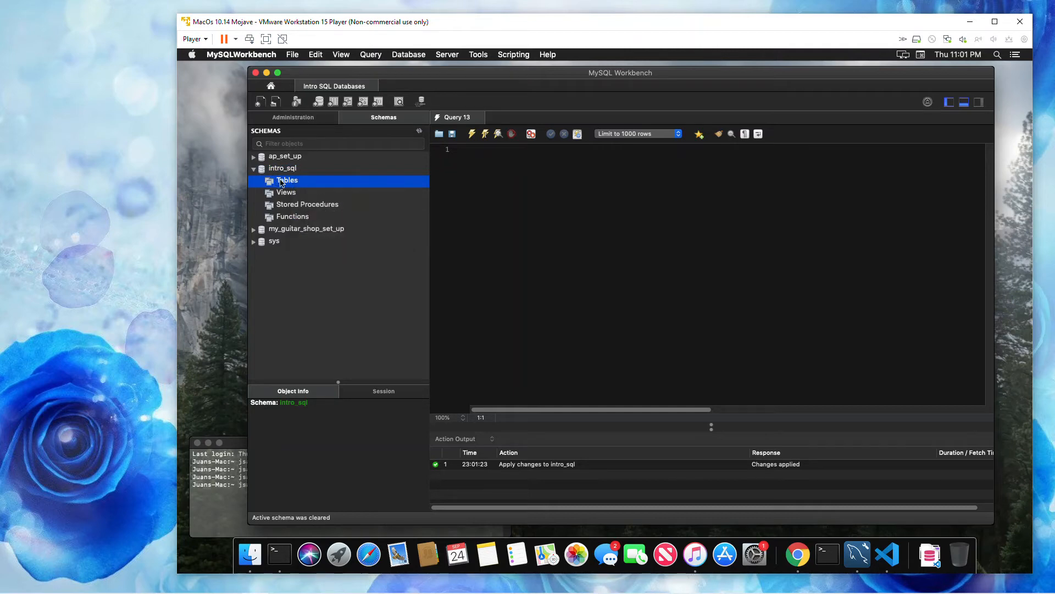
- Open the stdSQL_zoo_create_table.sql script from Downloads in the query editor and try to execute it
left_click(438, 135)
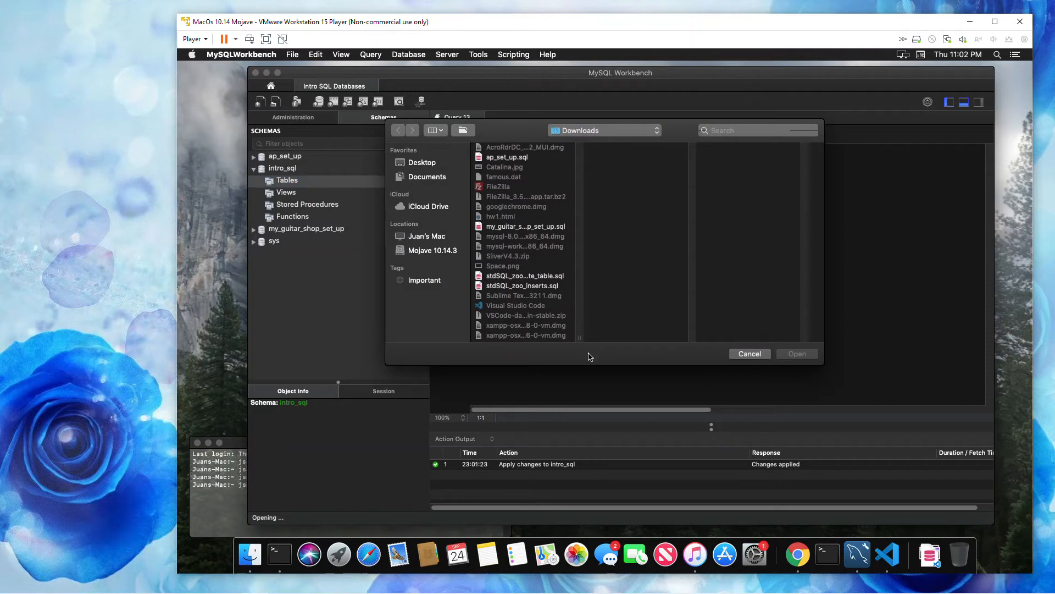
left_click(549, 277)
left_click(796, 355)
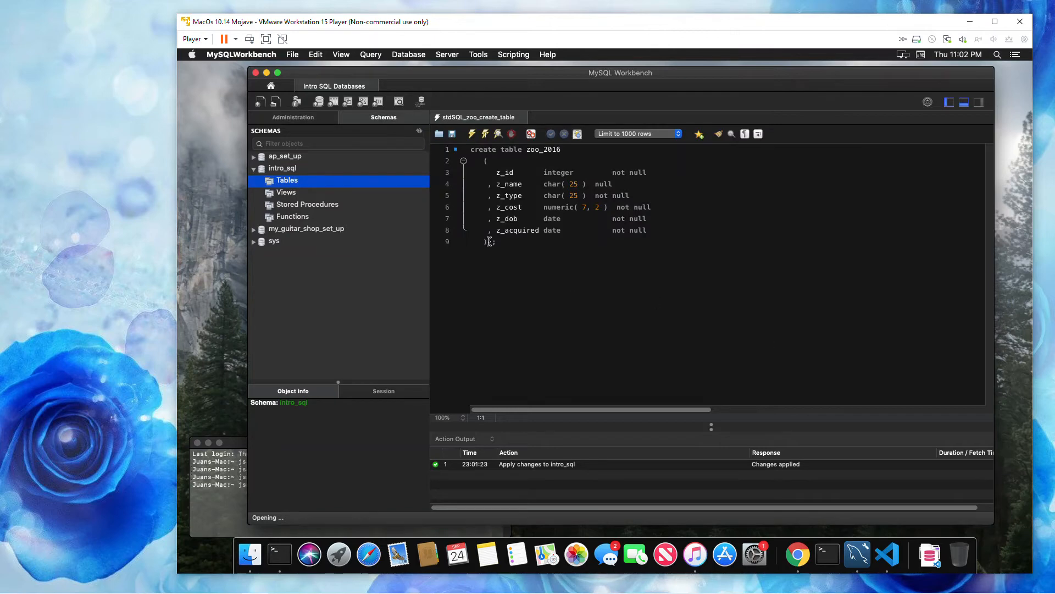
left_click(495, 162)
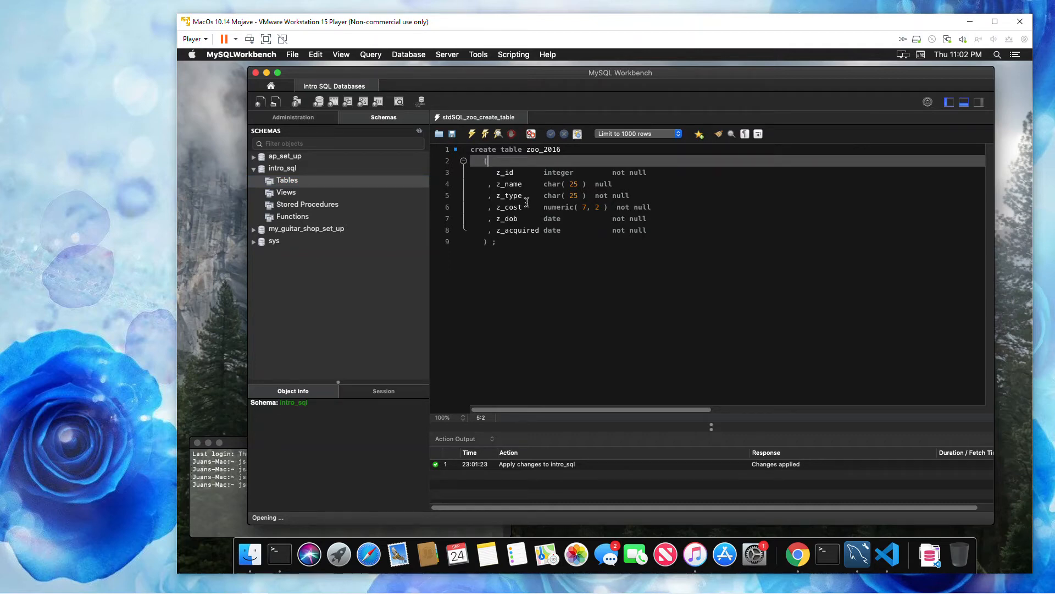
left_click(471, 134)
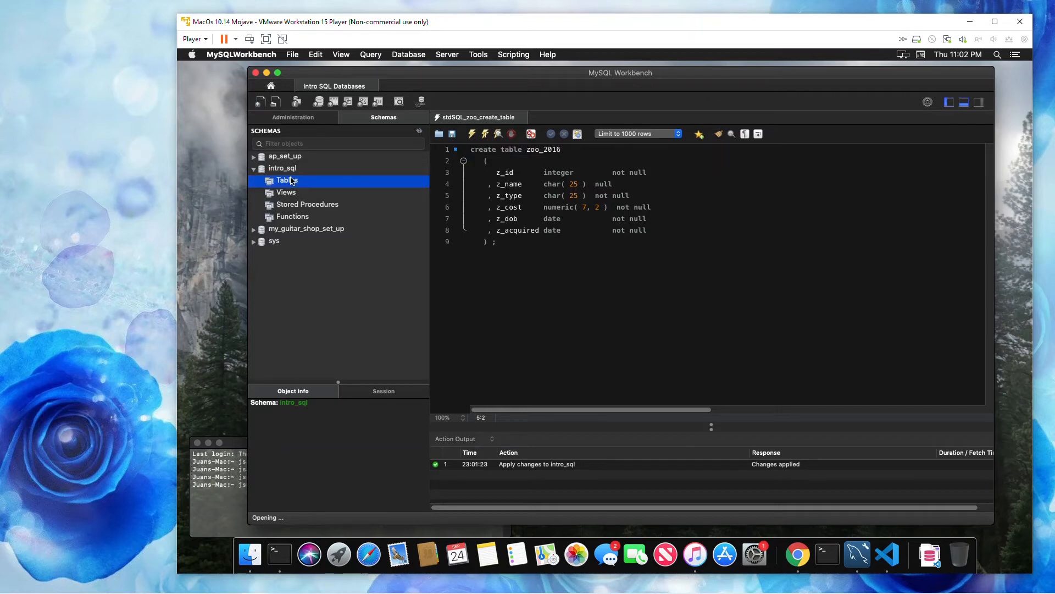
- Try to run the zoo_2016 table creation script again with the intro_sql schema and its Tables folder selected
left_click(472, 134)
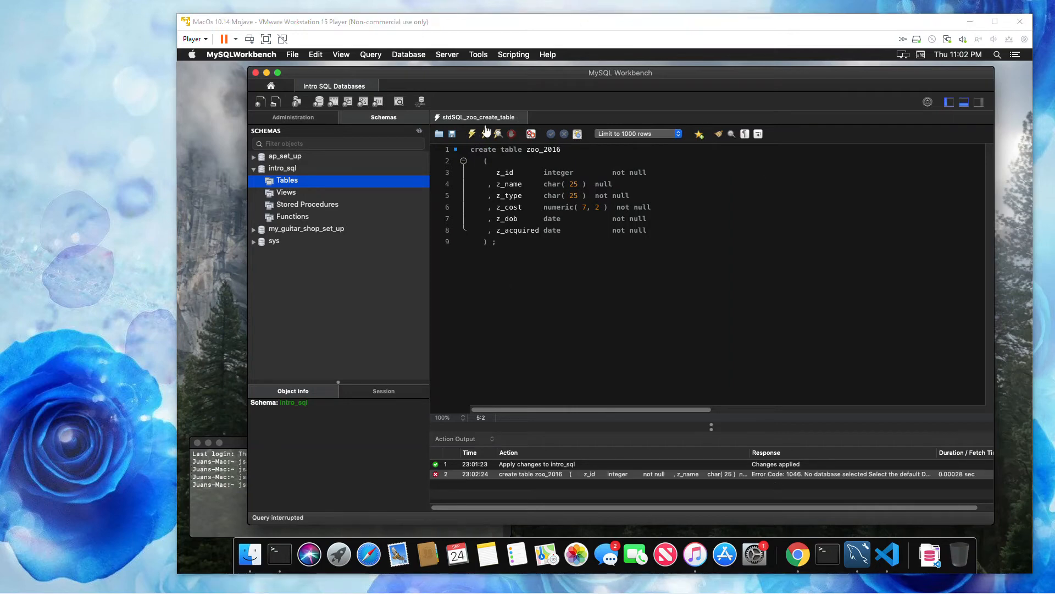
left_click(297, 169)
right_click(296, 169)
left_click(327, 324)
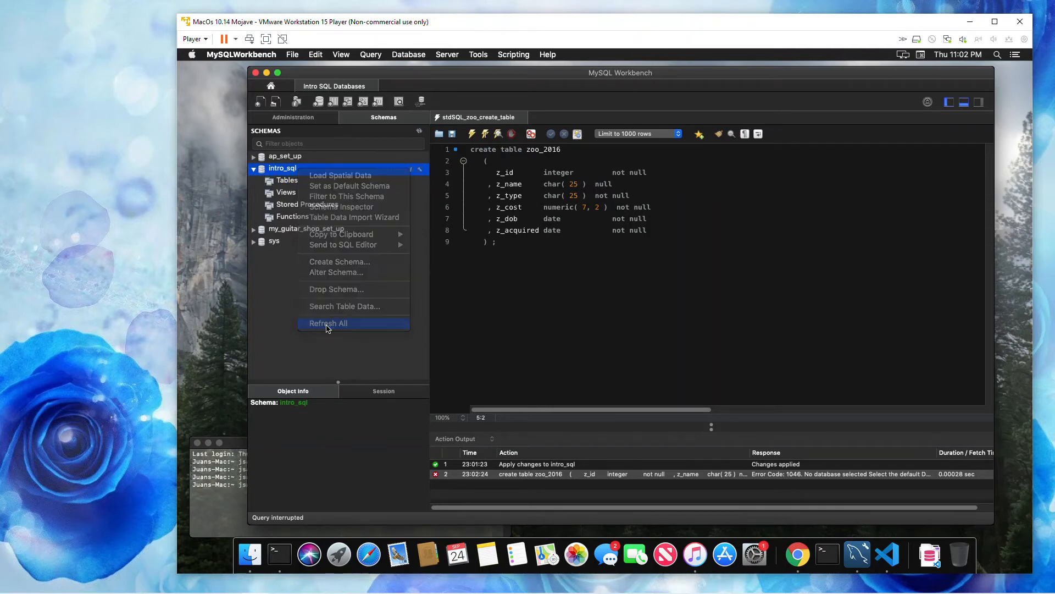
left_click(280, 182)
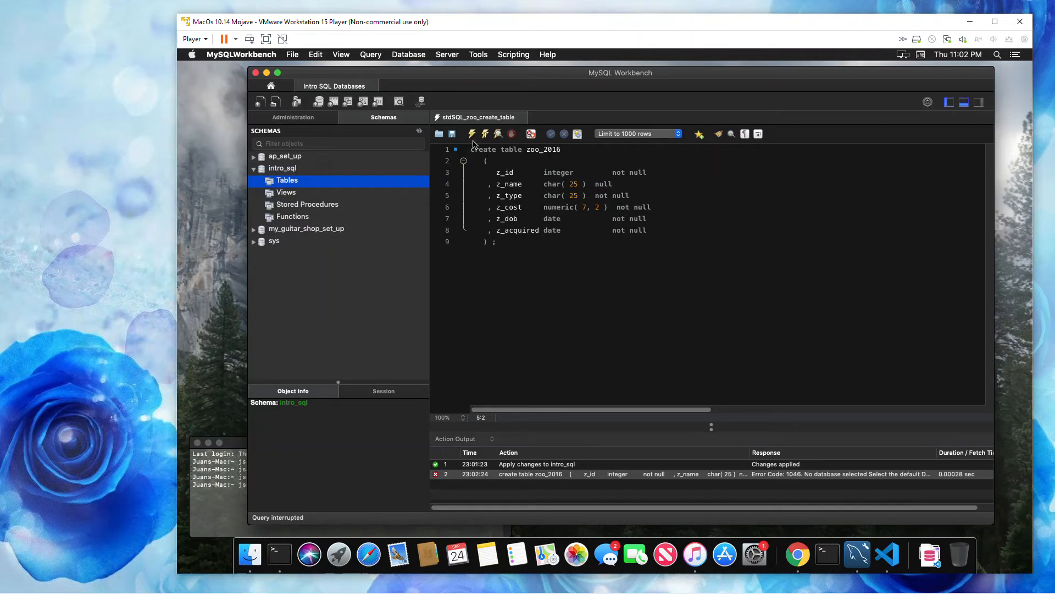
left_click(507, 242)
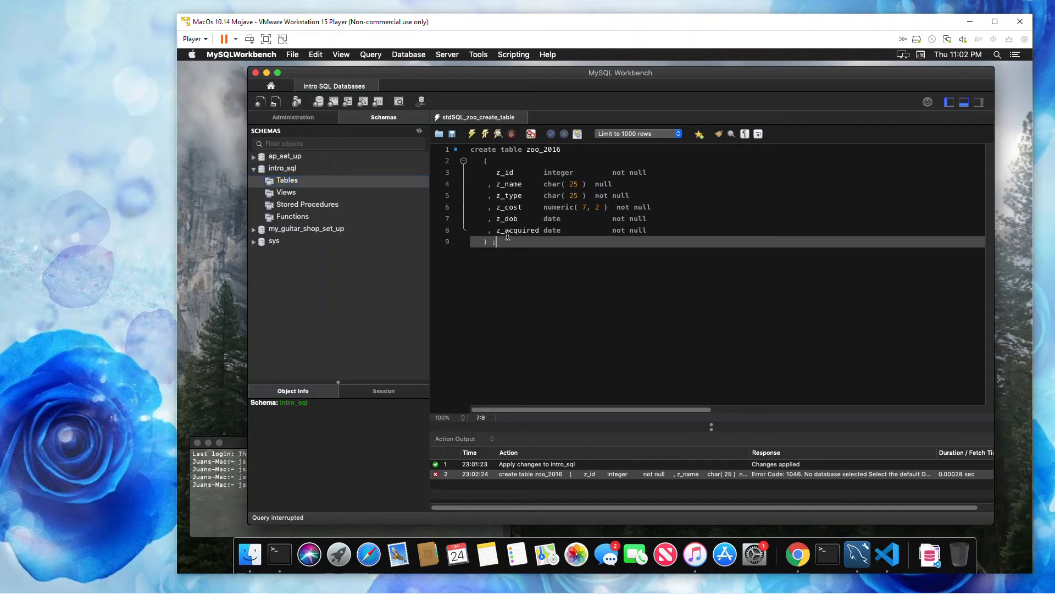
left_click(472, 134)
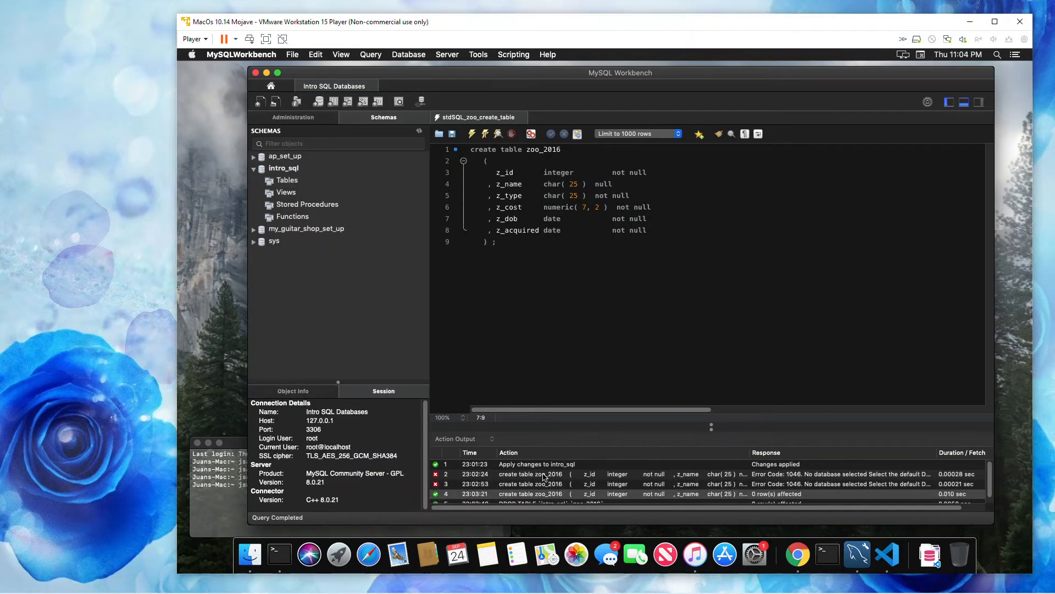
- Clear all entries from the action output log
key("super+a")
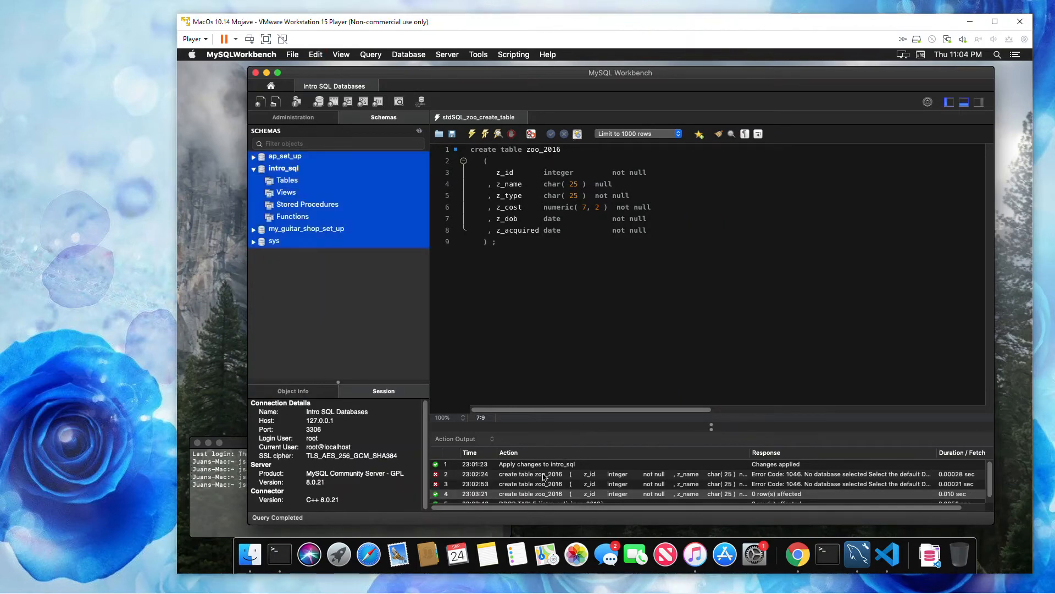
left_click(522, 486)
key("super+a")
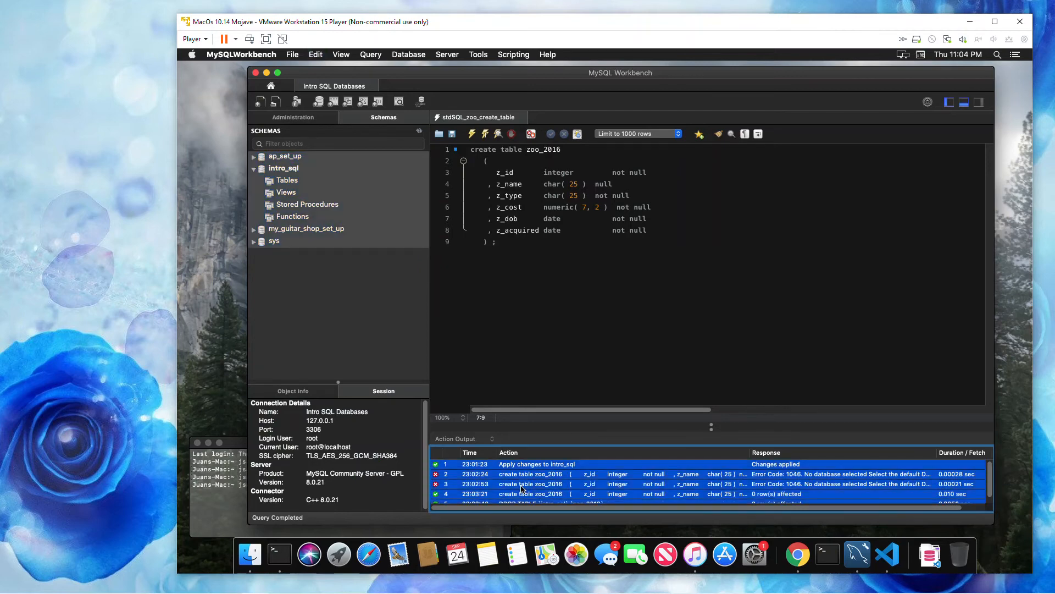
right_click(522, 487)
left_click(554, 527)
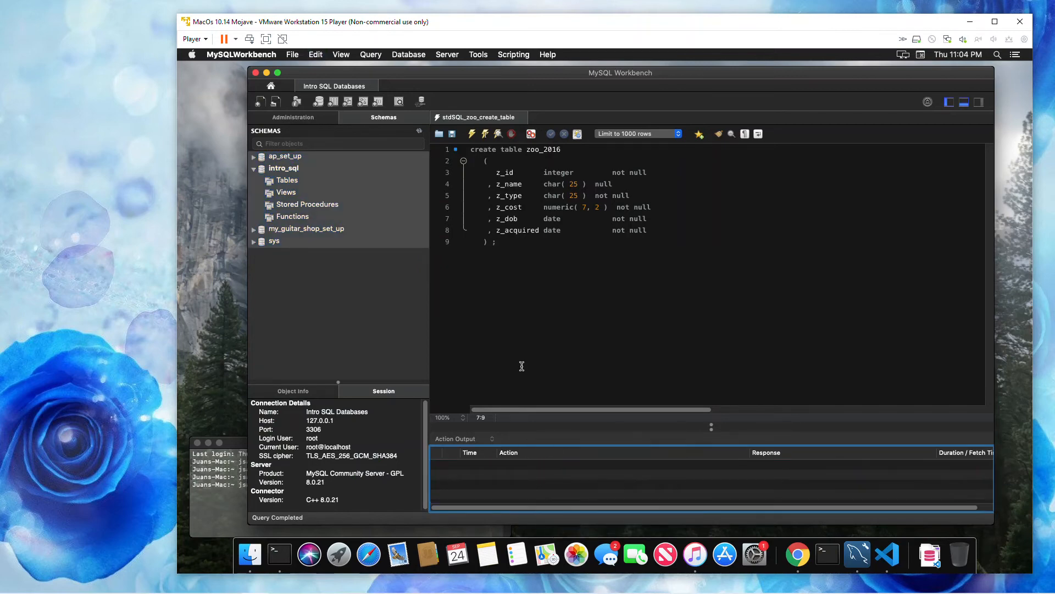
left_click(513, 318)
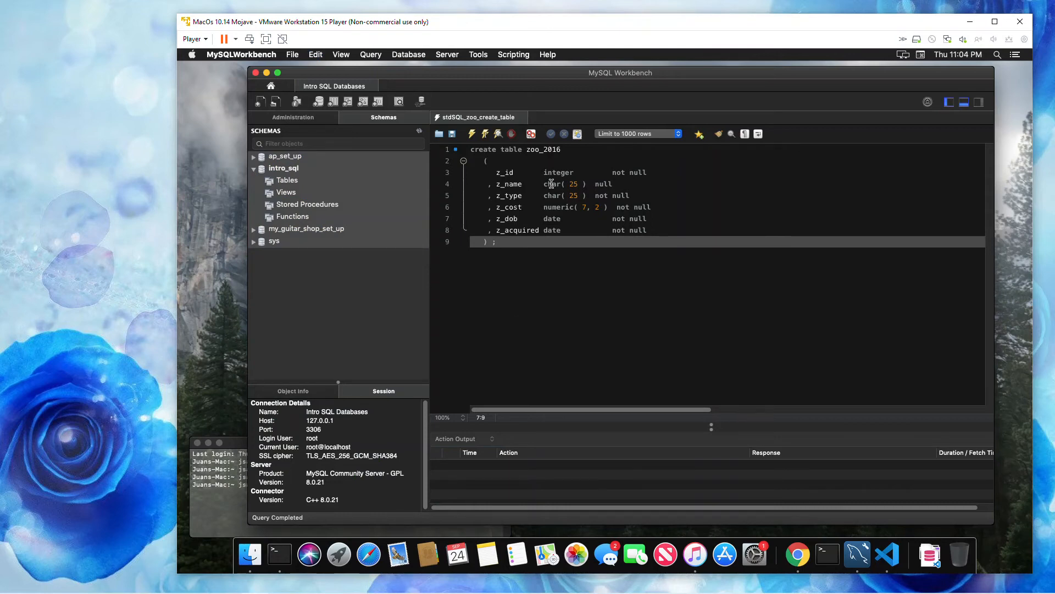
- Execute the create table script to build zoo_2016 in the intro_sql schema
left_click(569, 150)
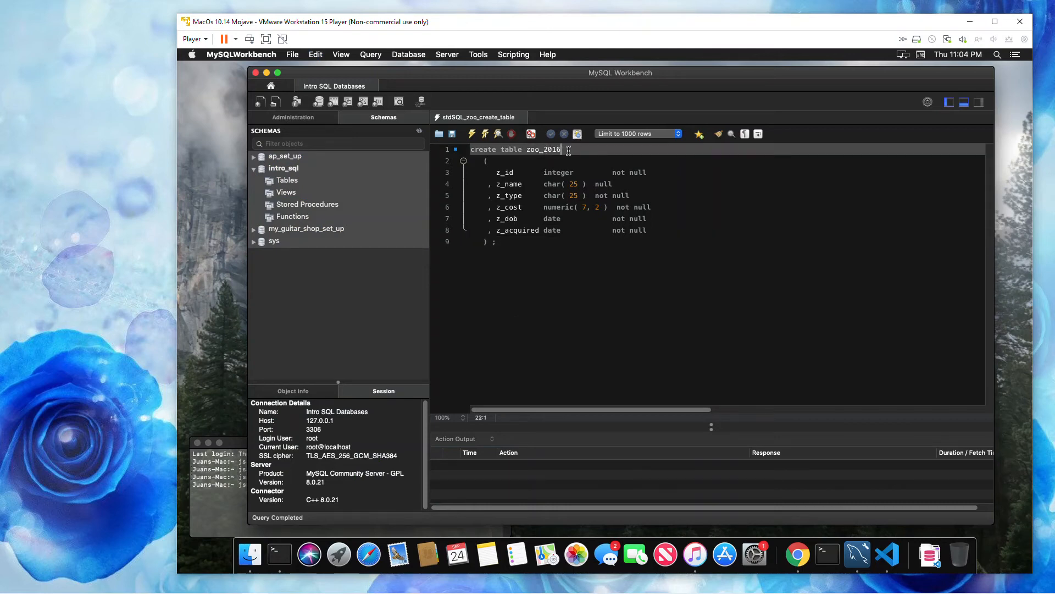
left_click(254, 170)
left_click(255, 170)
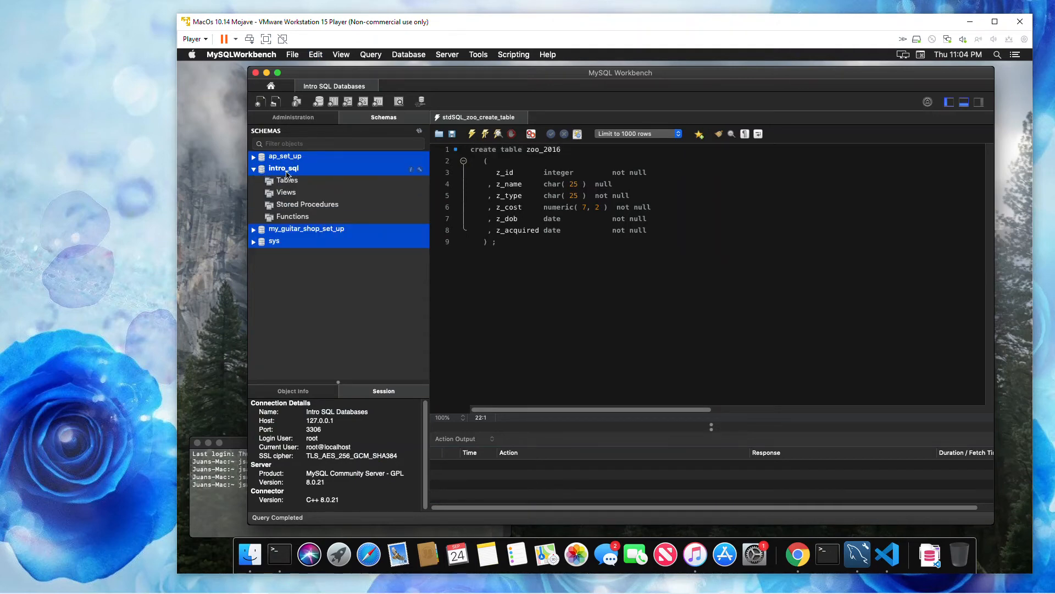
left_click(314, 170)
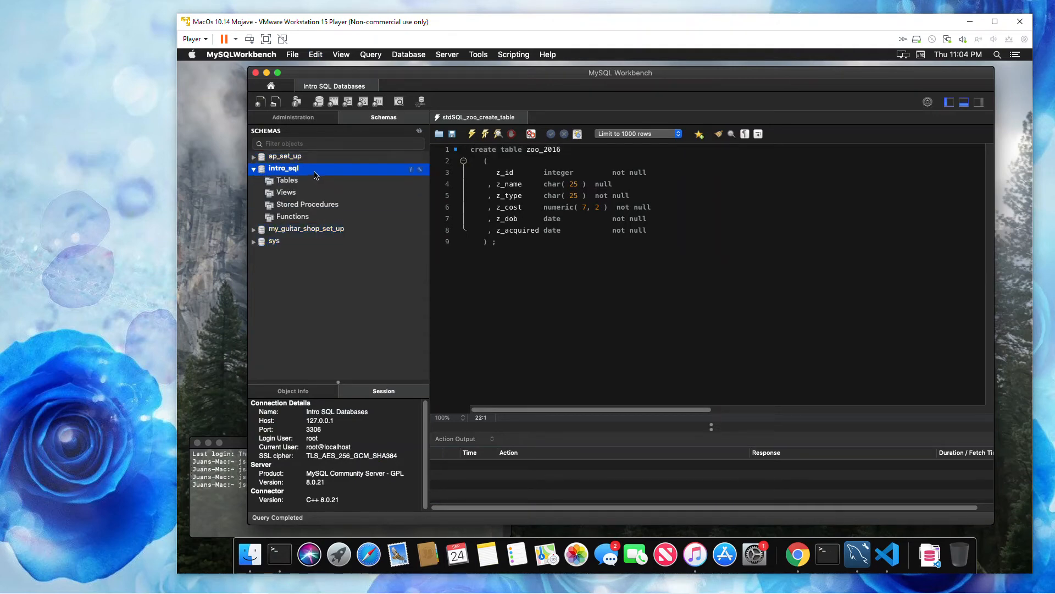
left_click(289, 183)
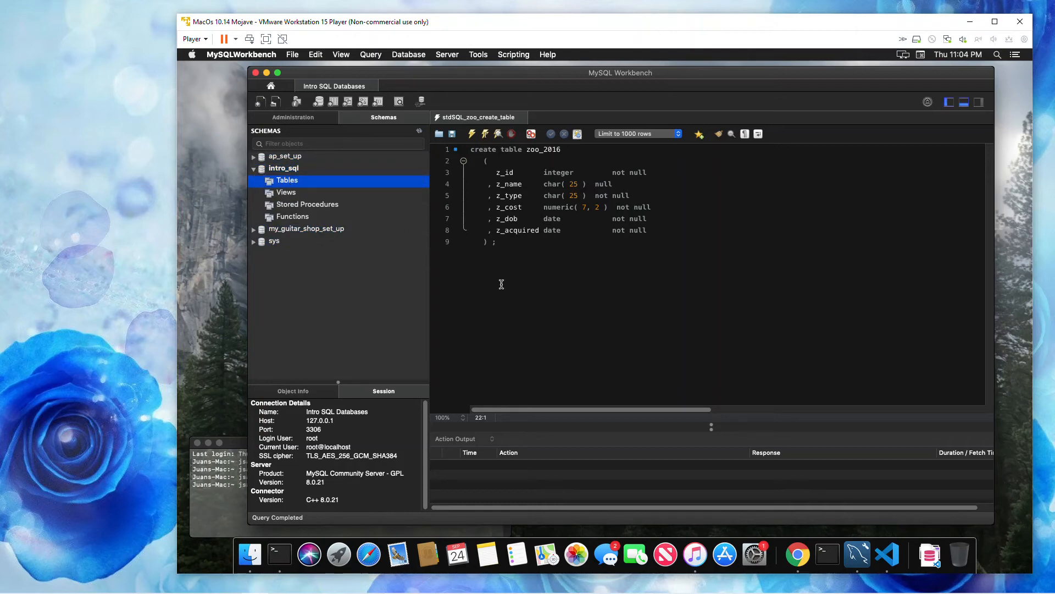
left_click(472, 135)
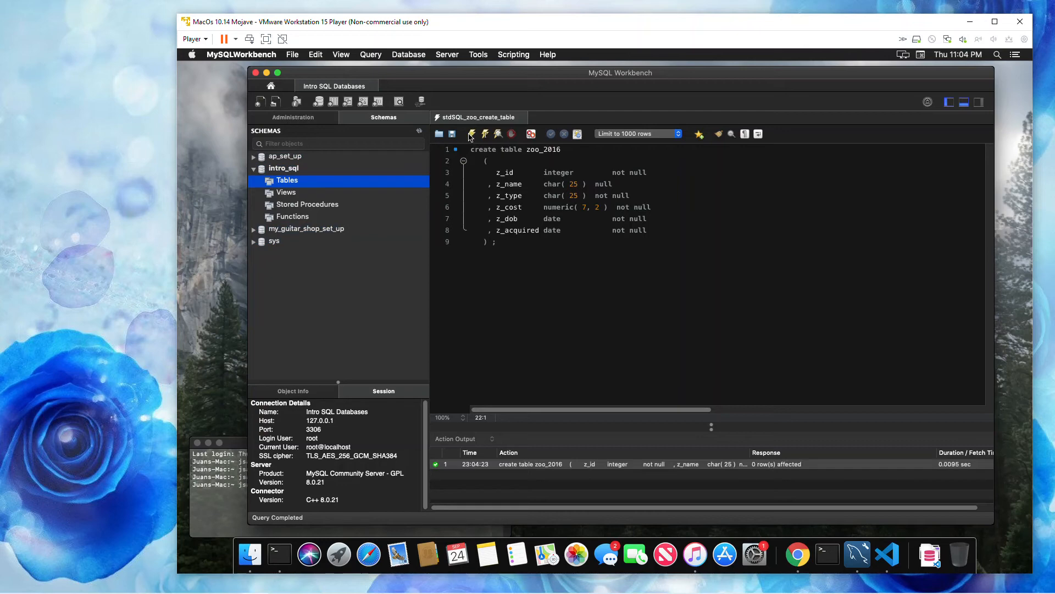
- Refresh the schema tree, expand the Tables folder of intro_sql and query all rows of zoo_2016
right_click(285, 182)
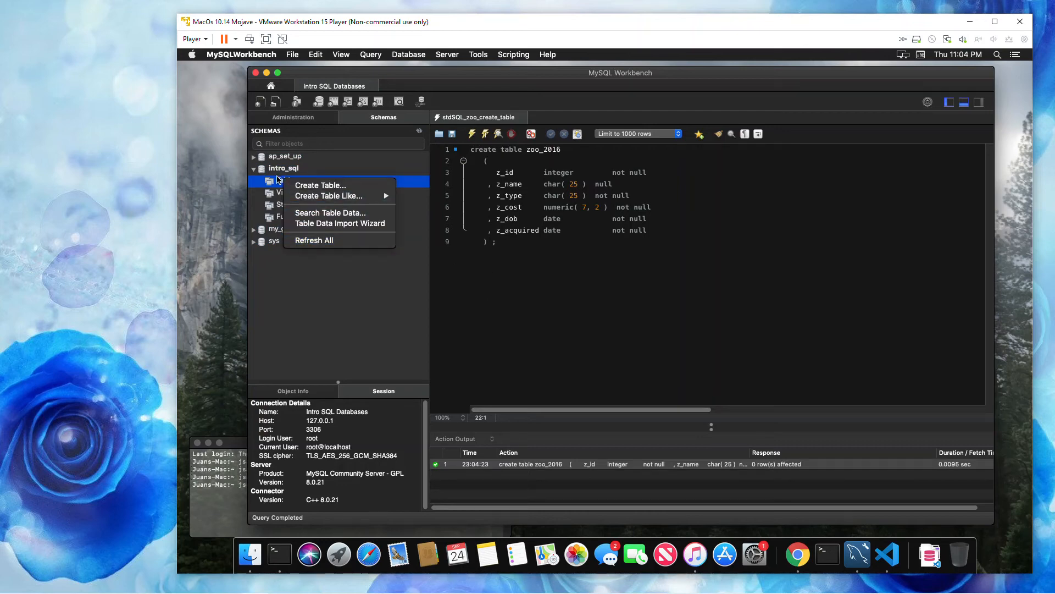
left_click(315, 241)
left_click(263, 183)
left_click(303, 196)
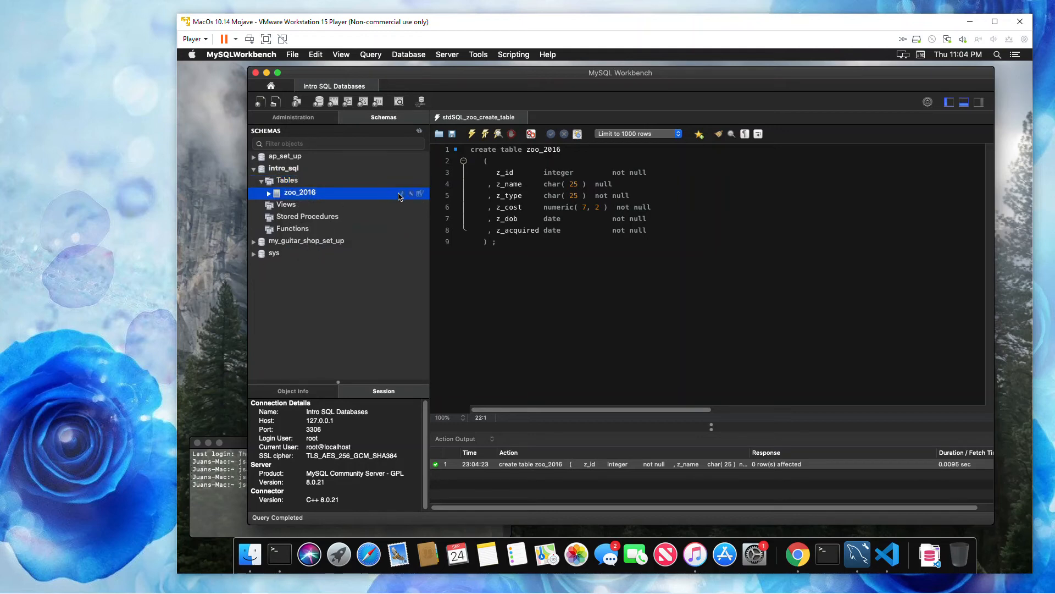
left_click(419, 194)
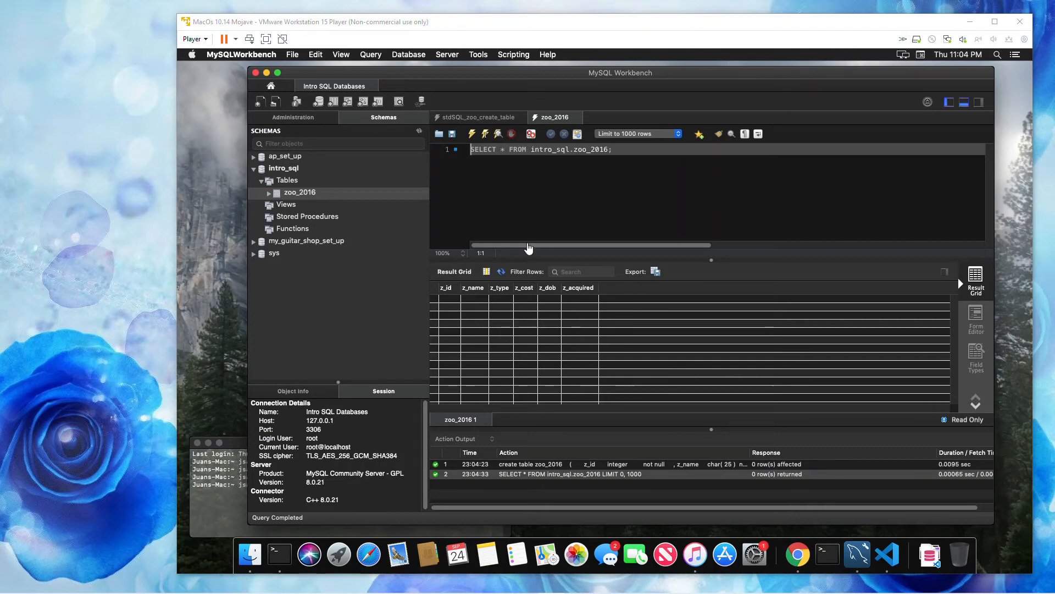
- Replace the query with the copied insert statements for z_id 197, 198 and 199, execute them and list the zoo_2016 rows
left_click(494, 173)
left_click_drag(613, 150, 467, 152)
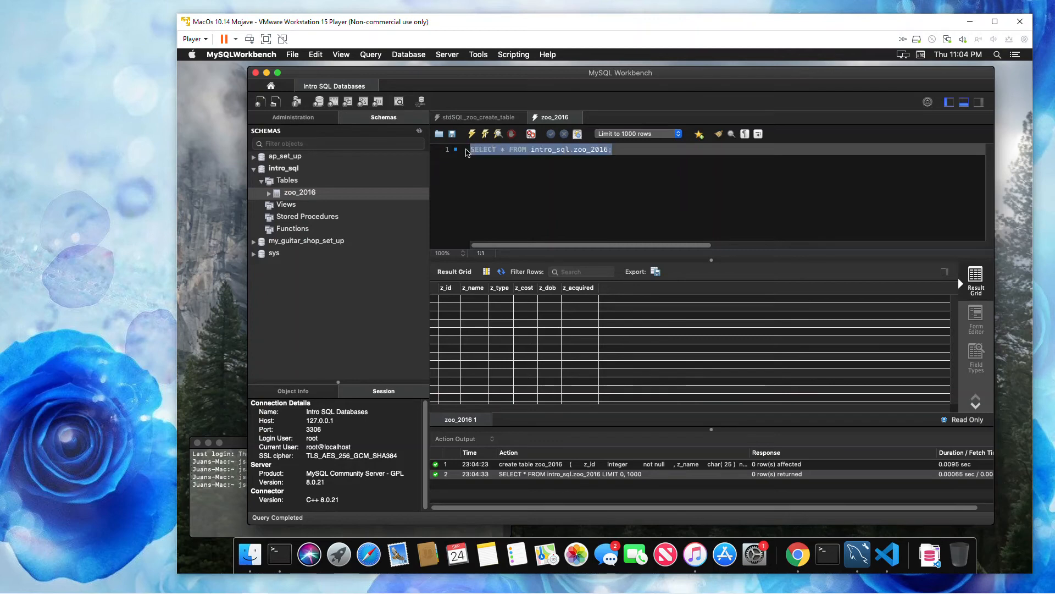
key("BackSpace")
right_click(478, 148)
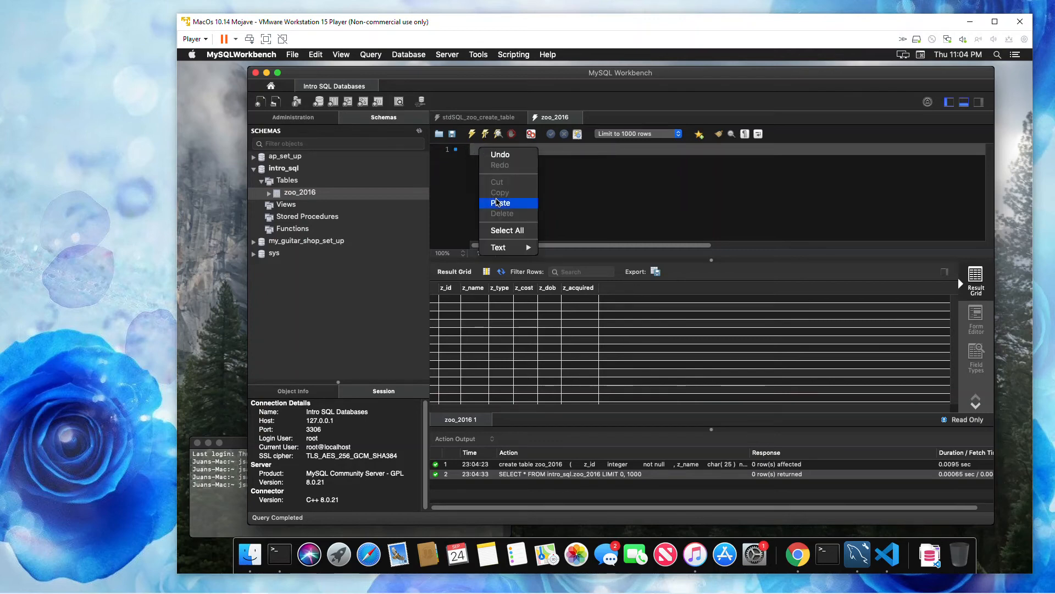
left_click(497, 203)
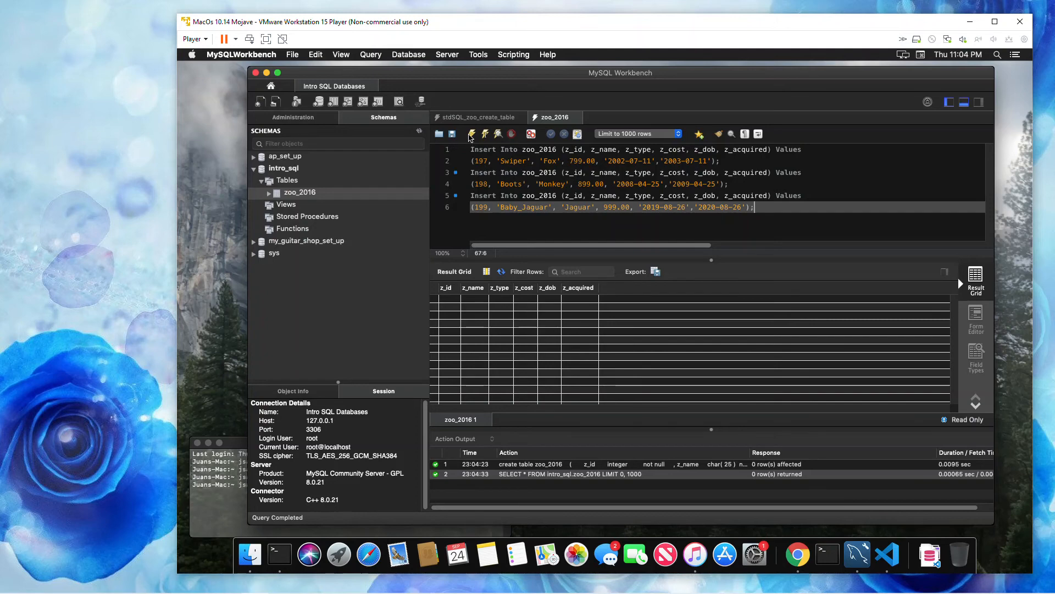
left_click(471, 134)
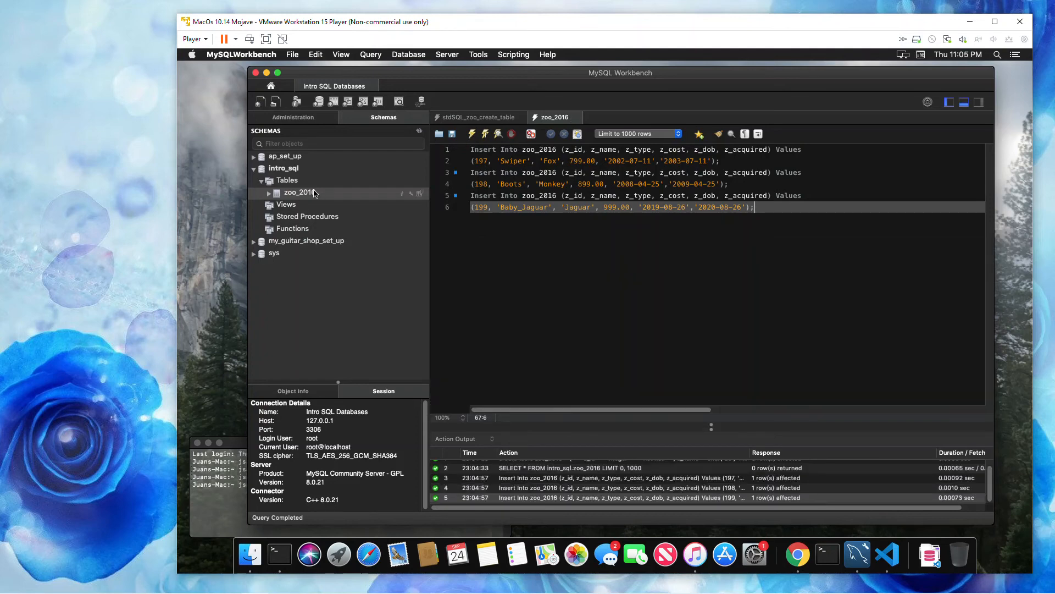
left_click(314, 193)
left_click(420, 194)
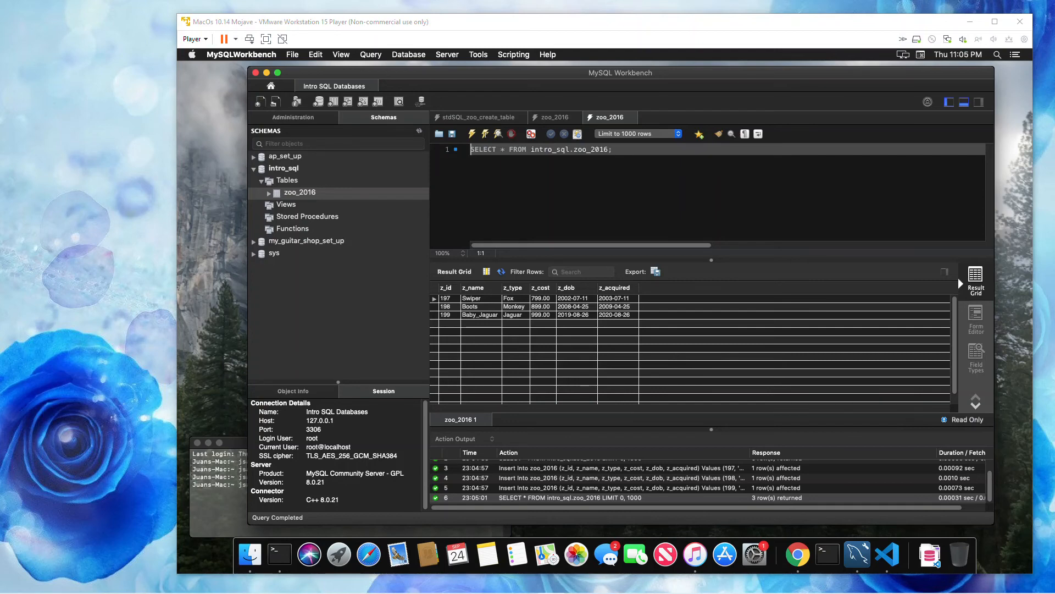
- Replace the select query with the copied 41-line batch of zoo_2016 insert statements and execute it
left_click(653, 172)
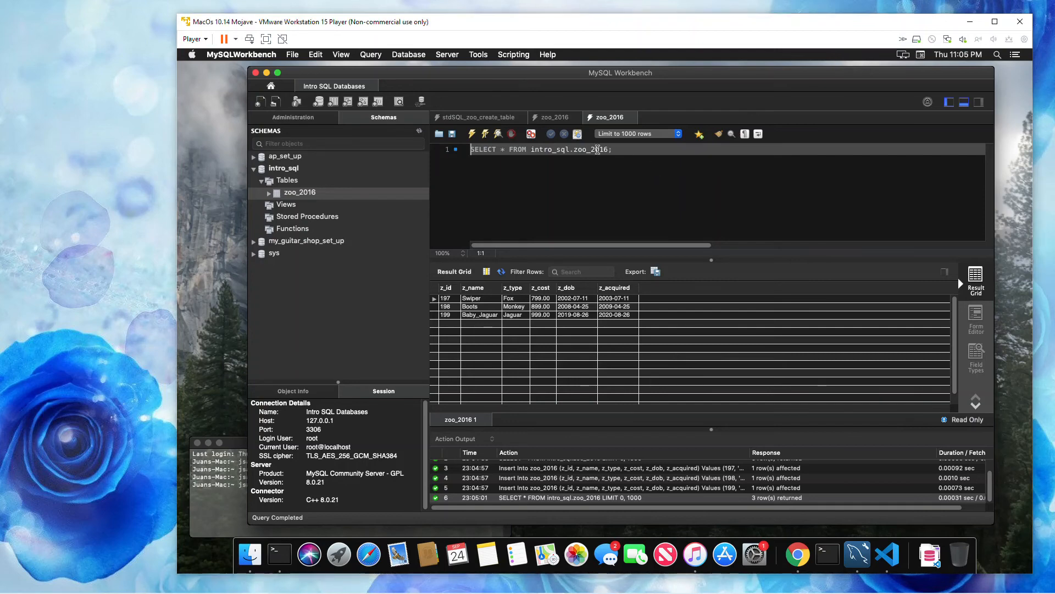
key("BackSpace")
key("BackSpace")
key("BackSpace")
key("BackSpace")
key("BackSpace")
key("BackSpace")
key("BackSpace")
key("BackSpace")
key("BackSpace")
key("BackSpace")
key("BackSpace")
key("BackSpace")
key("BackSpace")
key("BackSpace")
key("BackSpace")
key("BackSpace")
key("BackSpace")
key("BackSpace")
key("BackSpace")
key("BackSpace")
key("BackSpace")
key("BackSpace")
key("BackSpace")
key("BackSpace")
key("BackSpace")
key("BackSpace")
key("BackSpace")
key("BackSpace")
key("BackSpace")
key("BackSpace")
key("BackSpace")
key("BackSpace")
key("BackSpace")
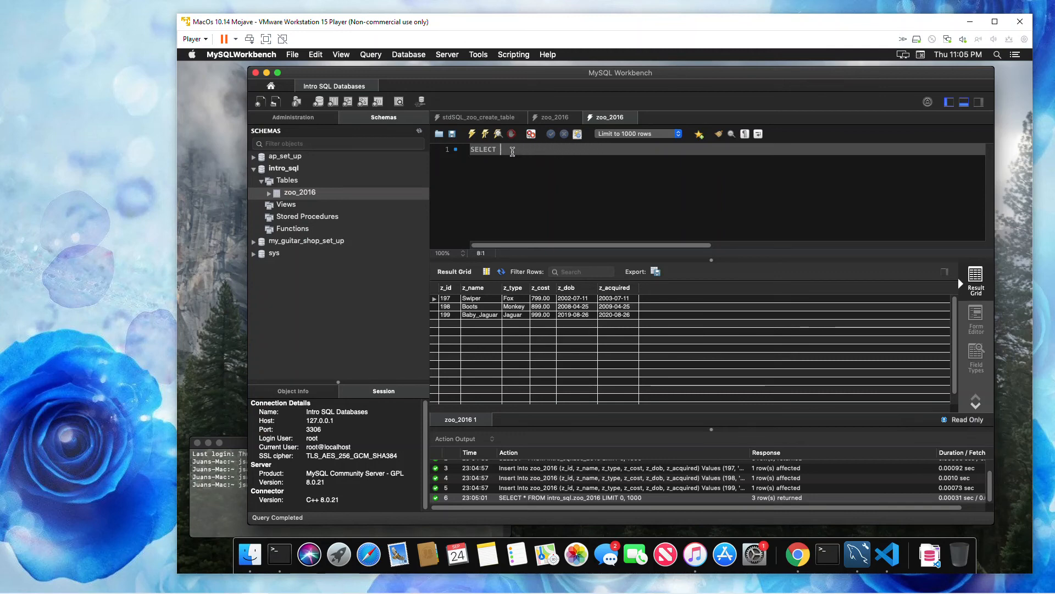
right_click(485, 149)
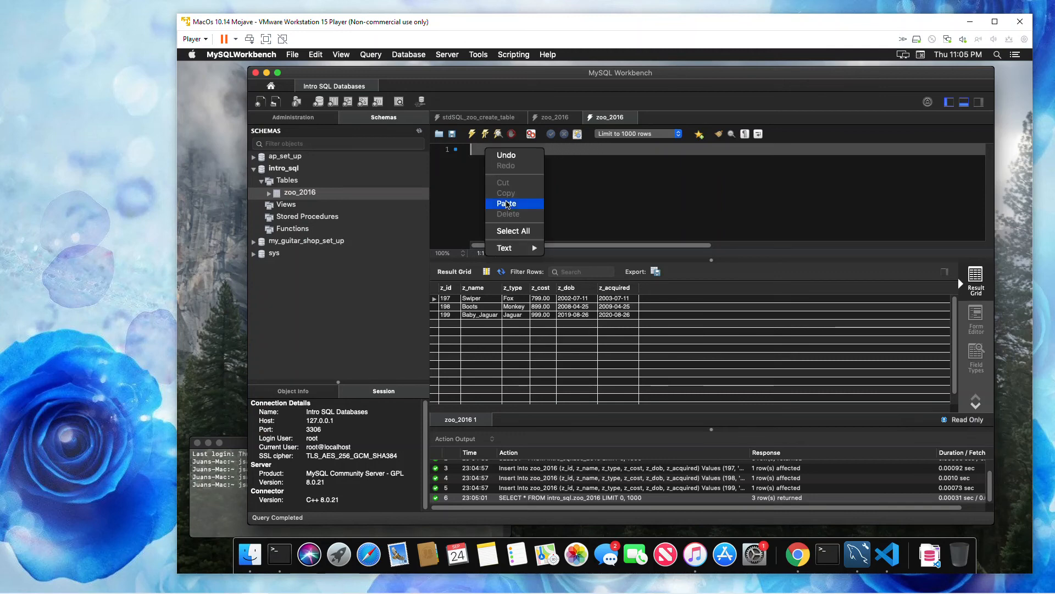
left_click(506, 202)
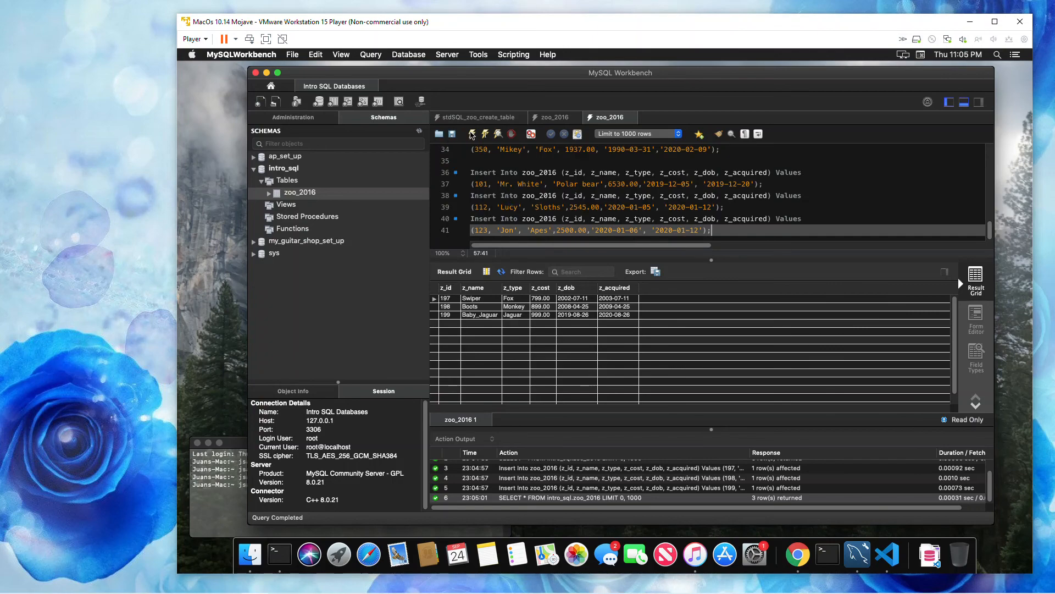
left_click(471, 134)
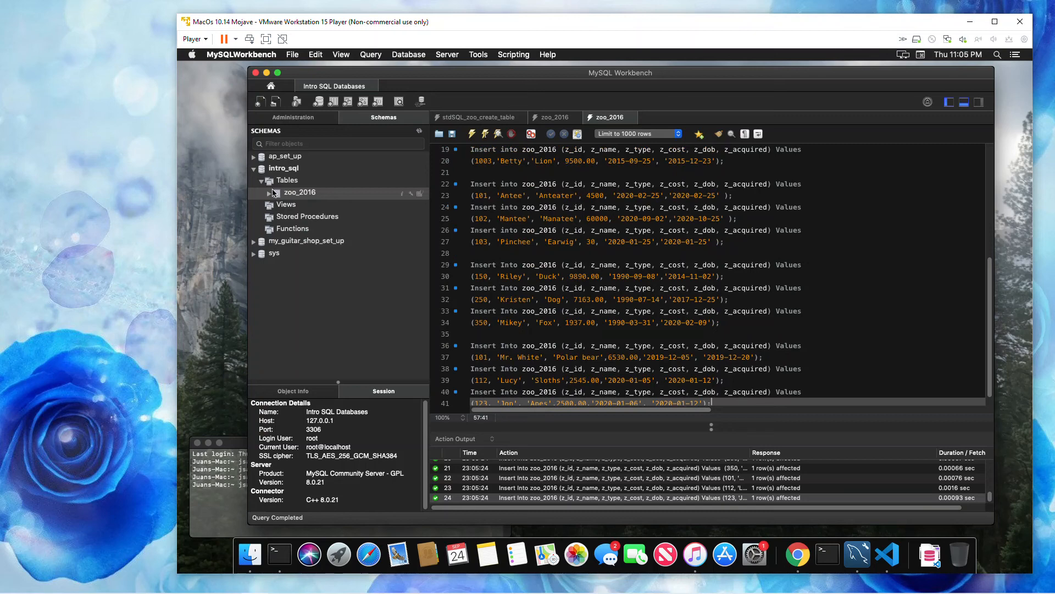
- Refresh the schemas, query all rows of zoo_2016 and look through the inserted animal records
right_click(318, 194)
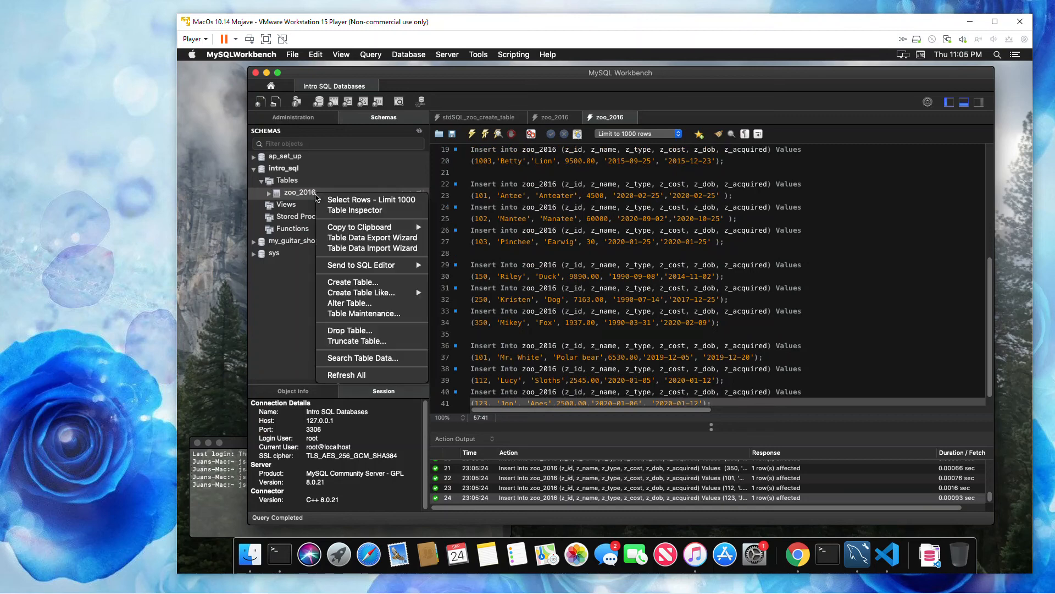
left_click(338, 375)
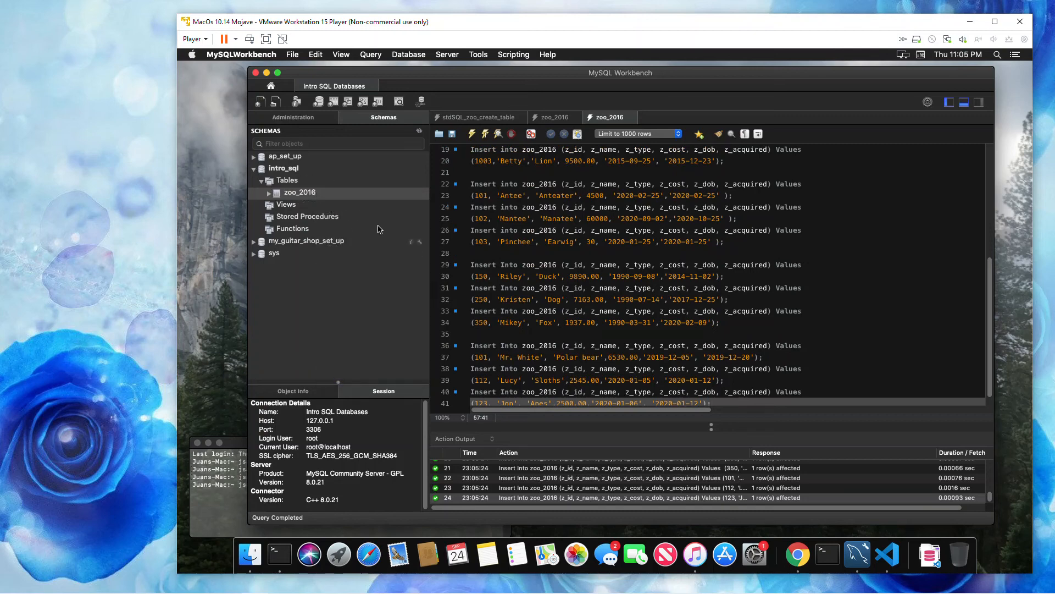
left_click(420, 193)
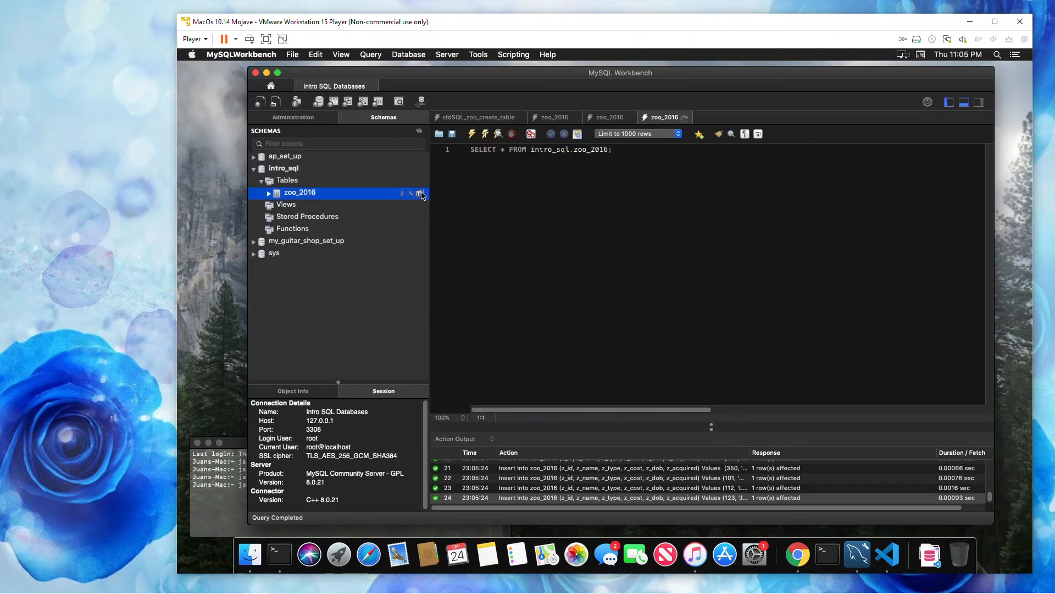
left_click_drag(955, 321, 957, 355)
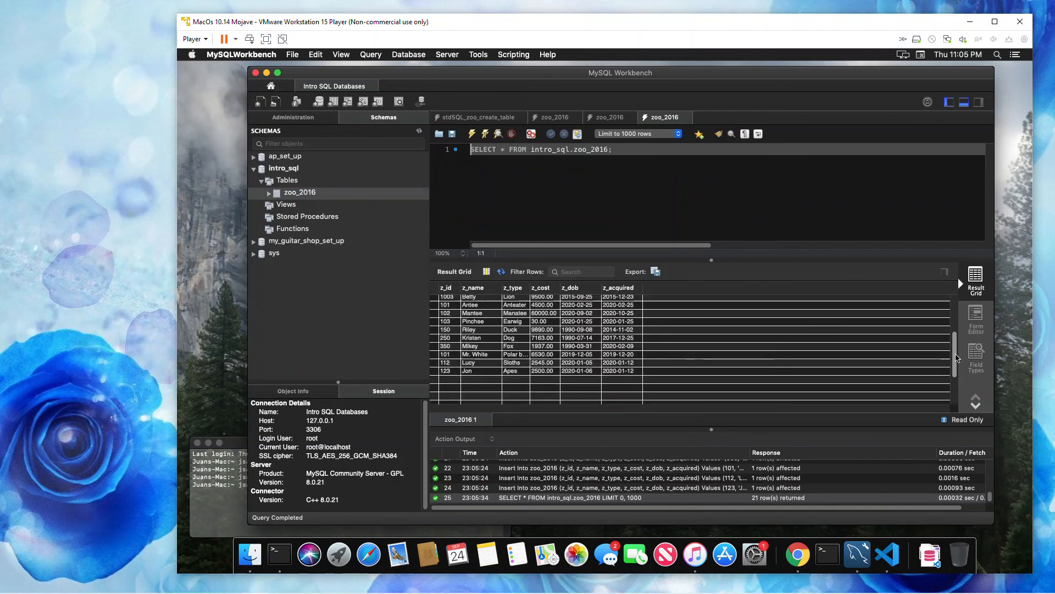
scroll(932, 304, "up", 5)
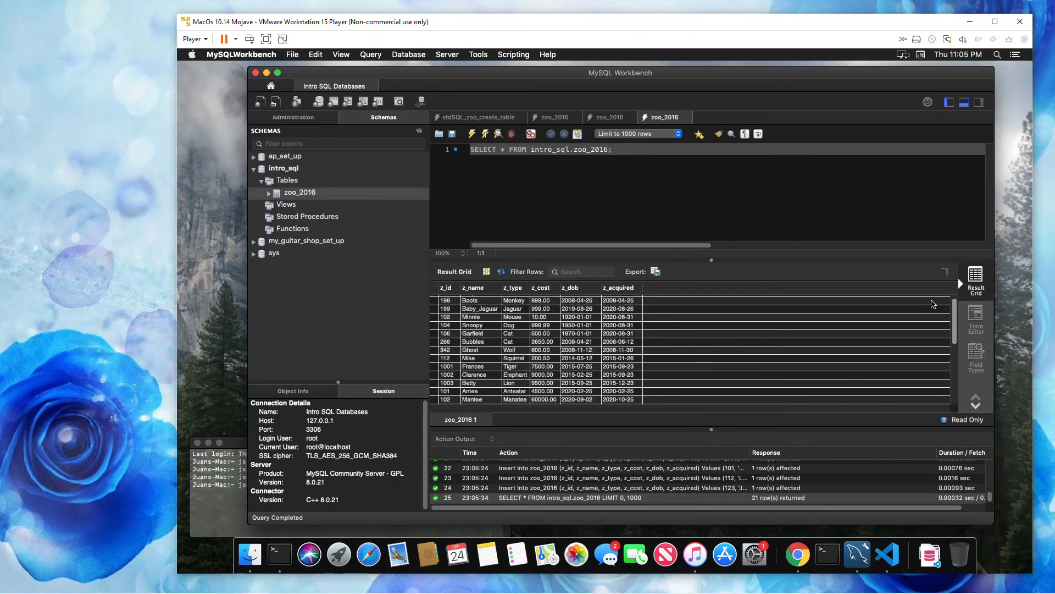